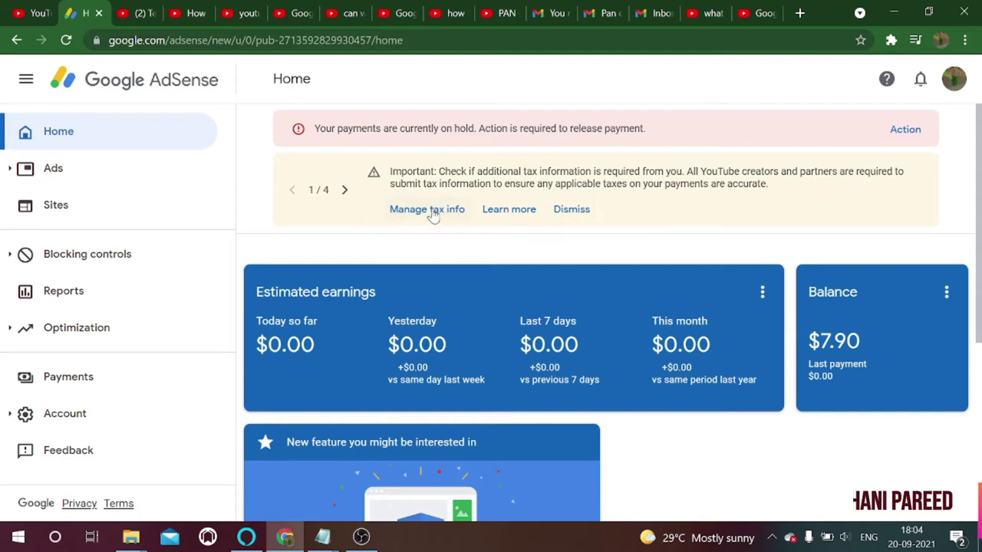
- From the Manage tax info page, start adding United States tax info, which triggers password verification
{"action": "left_click", "coordinate": [432, 213]}
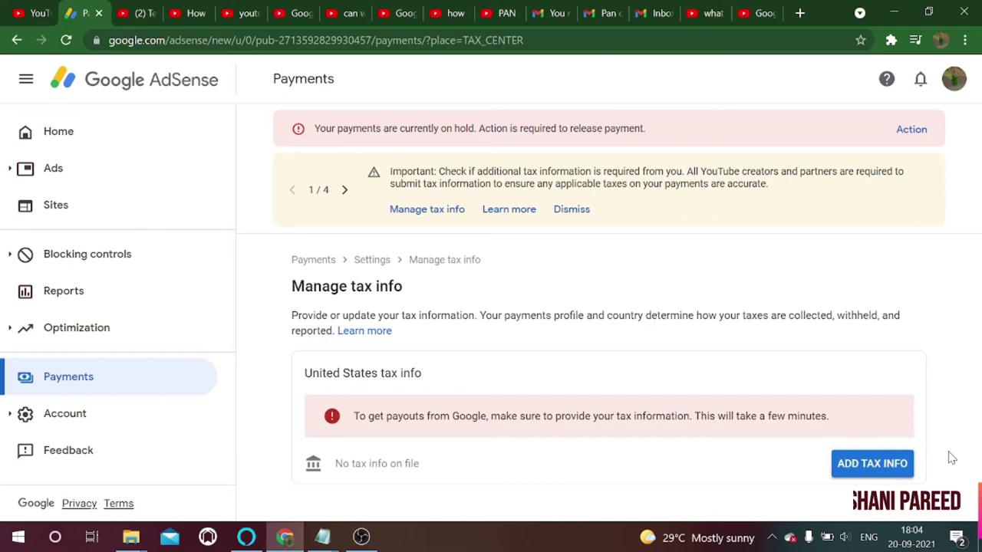
{"action": "left_click", "coordinate": [866, 464]}
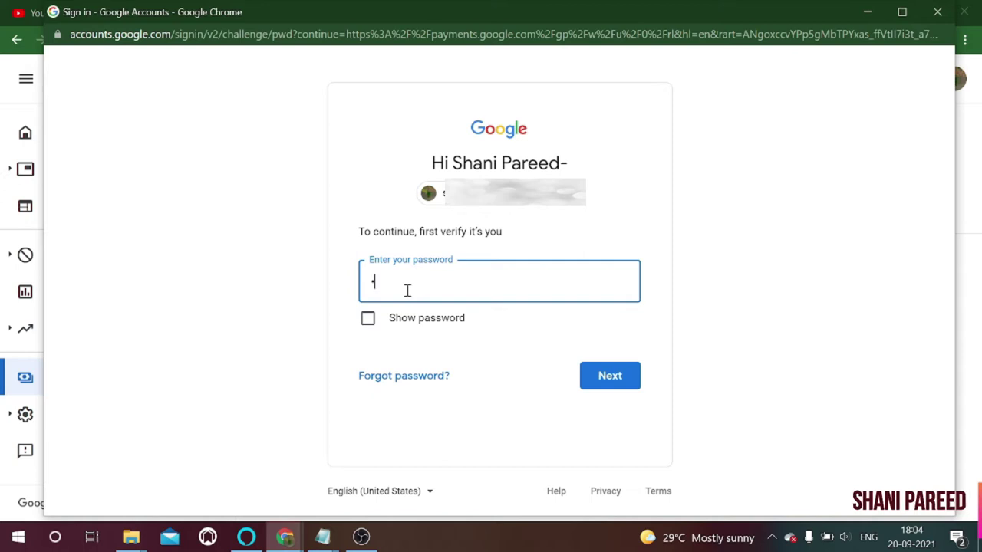
- Enter the Google account password in the verification prompt and continue
{"action": "type", "text": "•"}
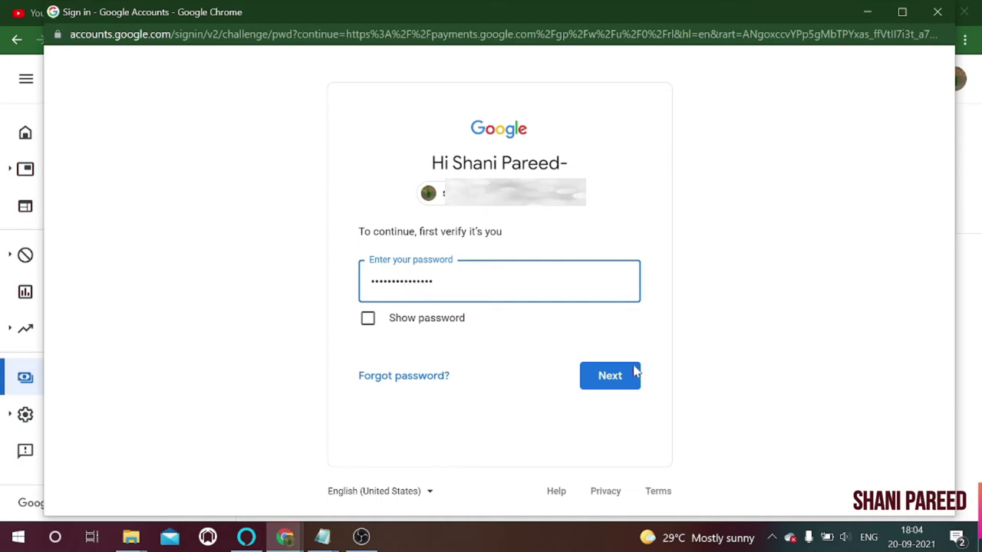
{"action": "left_click", "coordinate": [611, 379]}
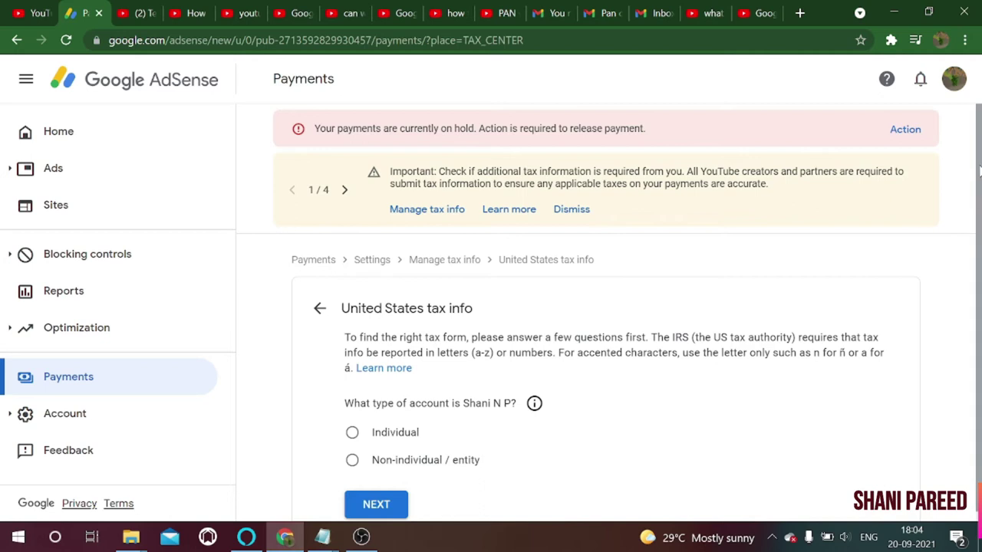
- Answer Individual, not a US citizen or resident, and pick the W-8BEN form
{"action": "scroll", "coordinate": [979, 201], "scroll_direction": "down", "scroll_amount": 1}
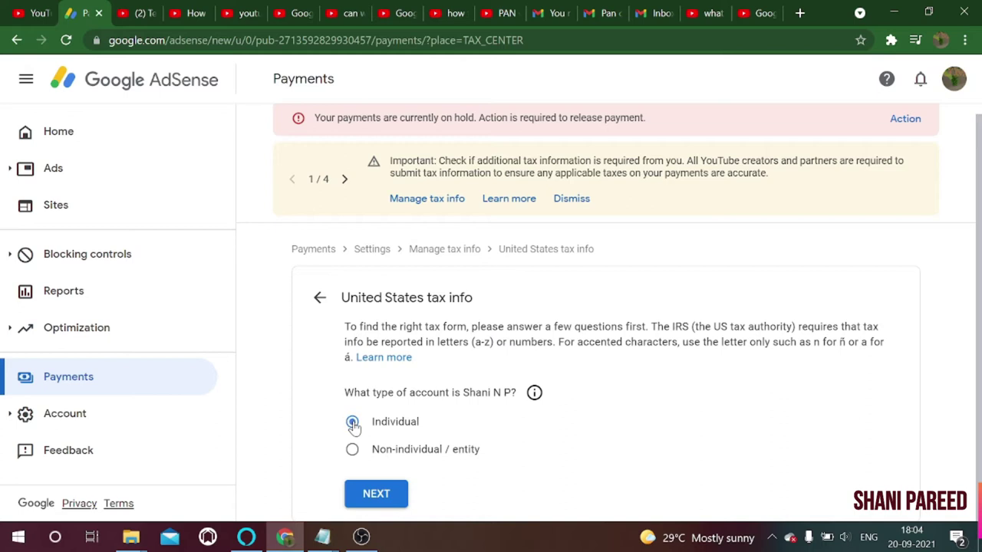
{"action": "left_click", "coordinate": [387, 493]}
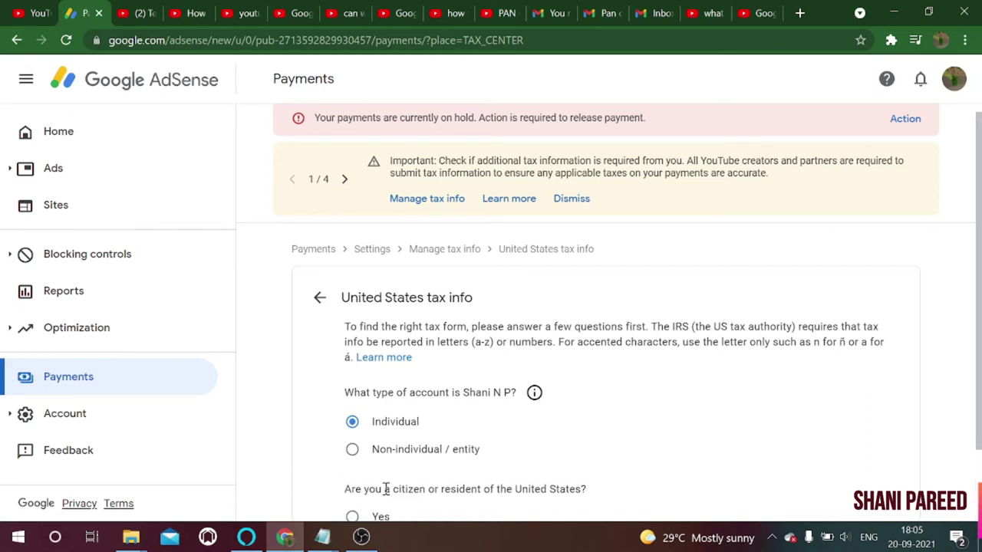
{"action": "left_click_drag", "start_coordinate": [977, 257], "coordinate": [979, 351]}
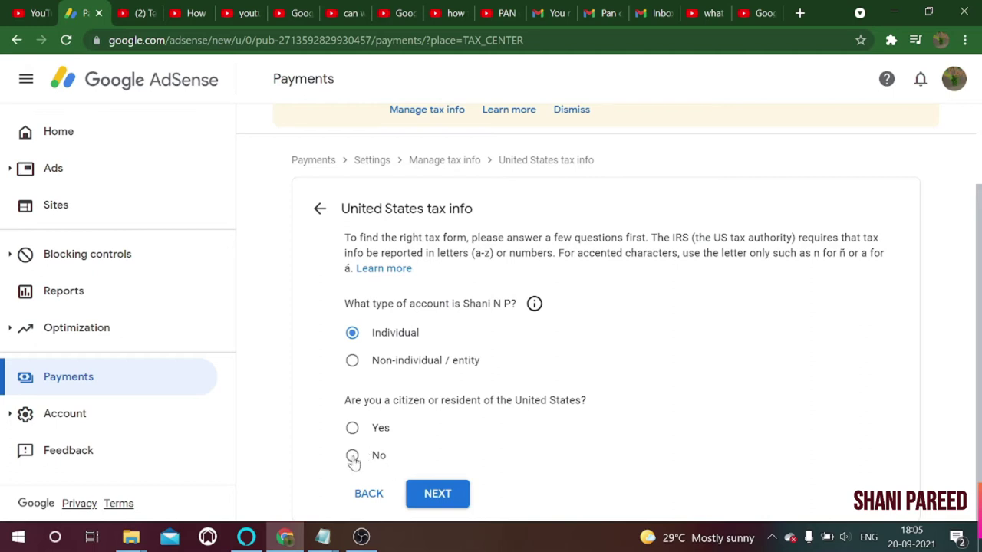
{"action": "left_click", "coordinate": [445, 494]}
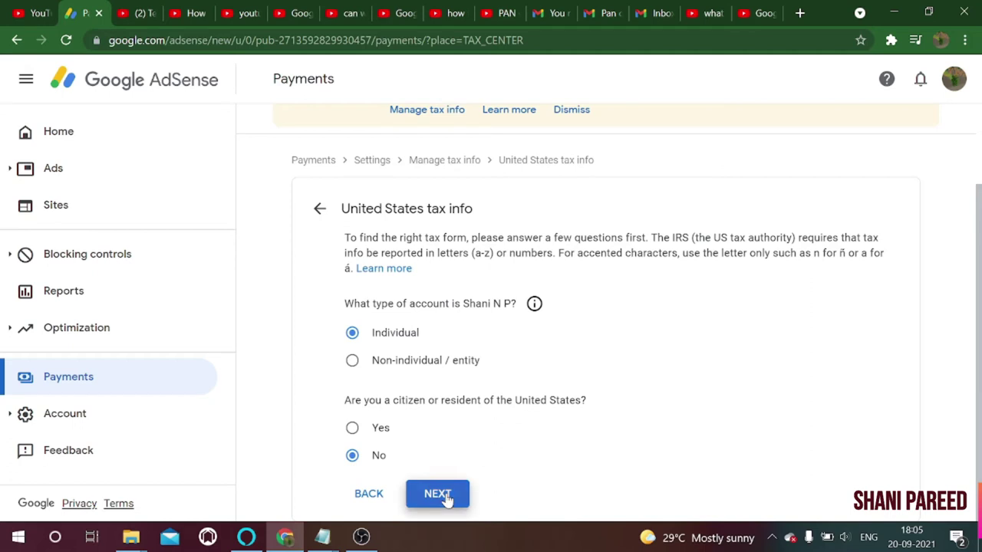
{"action": "left_click_drag", "start_coordinate": [978, 215], "coordinate": [978, 328]}
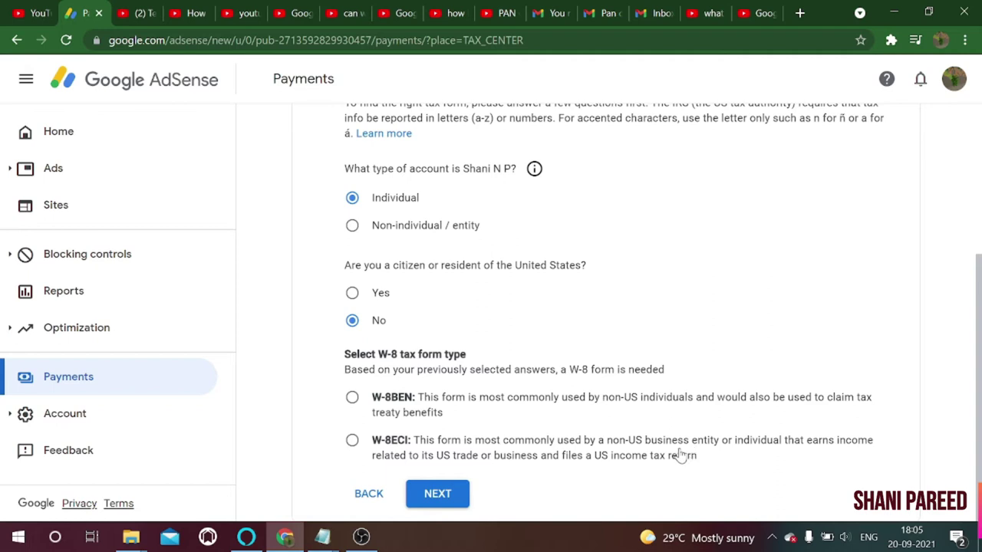
{"action": "left_click", "coordinate": [352, 400]}
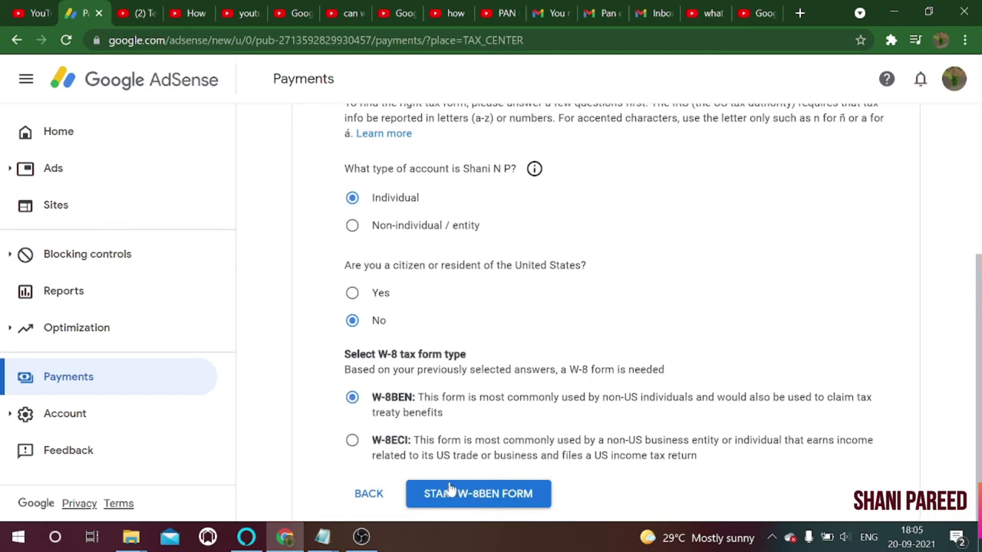
- Start the W-8BEN form and choose India as the country of citizenship
{"action": "left_click", "coordinate": [505, 499]}
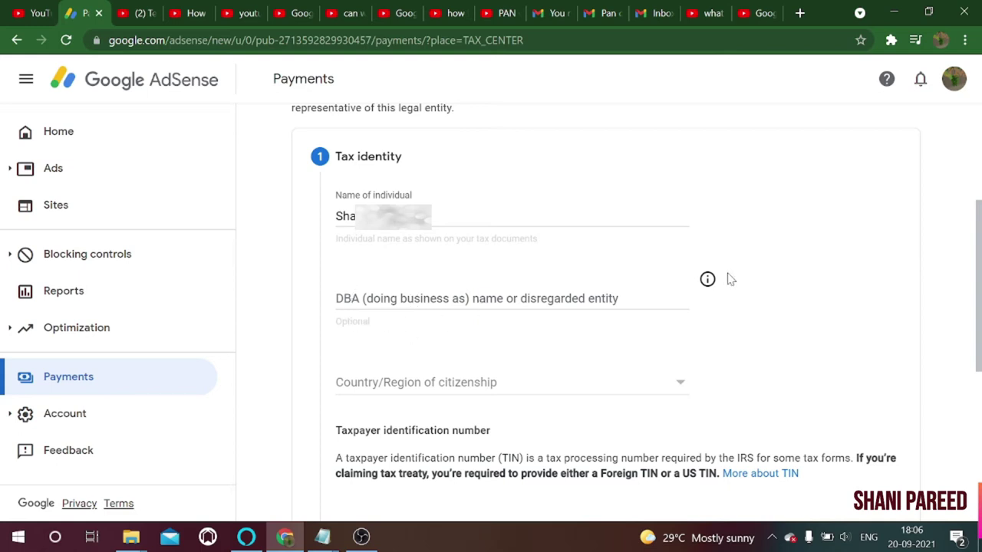
{"action": "scroll", "coordinate": [979, 275], "scroll_direction": "down", "scroll_amount": 2}
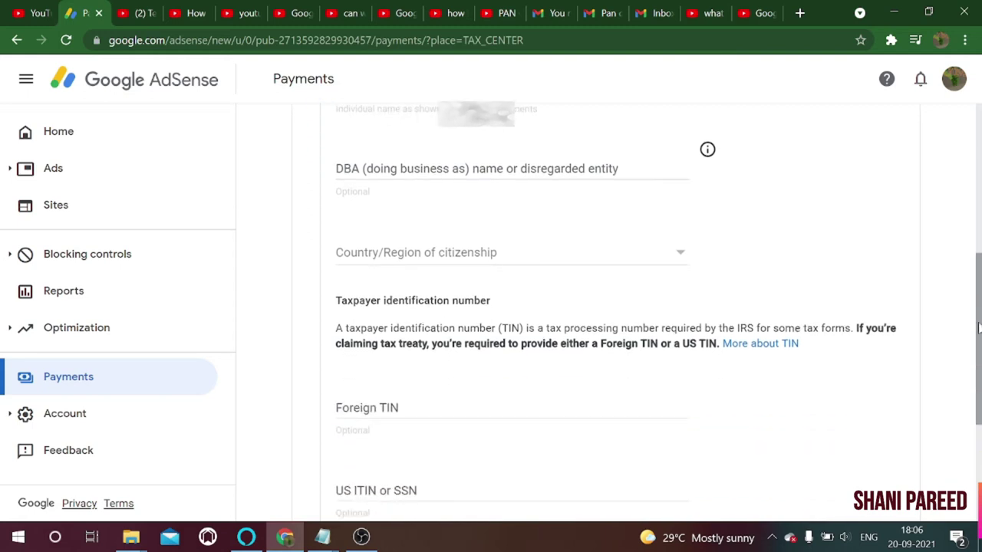
{"action": "left_click", "coordinate": [408, 261]}
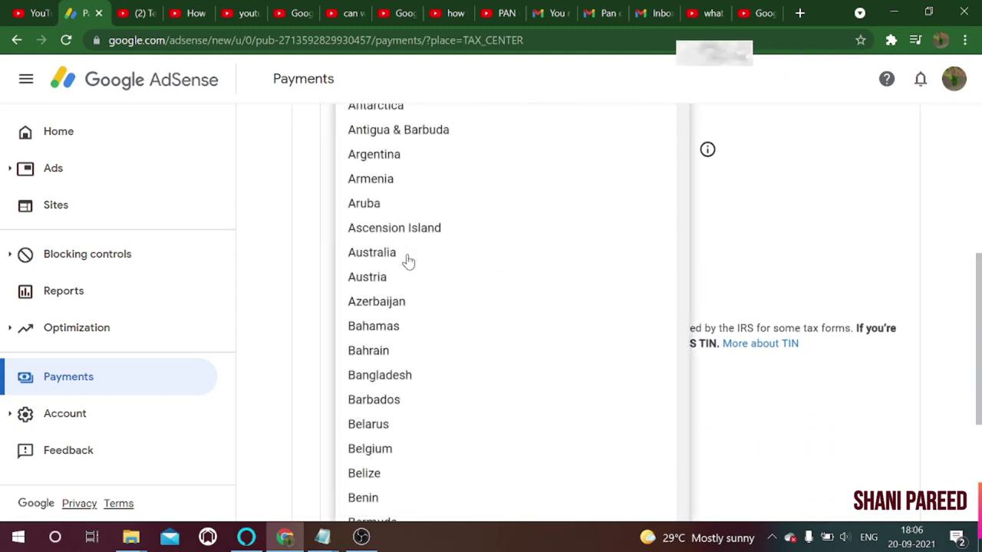
{"action": "type", "text": "india"}
{"action": "key", "text": "Return"}
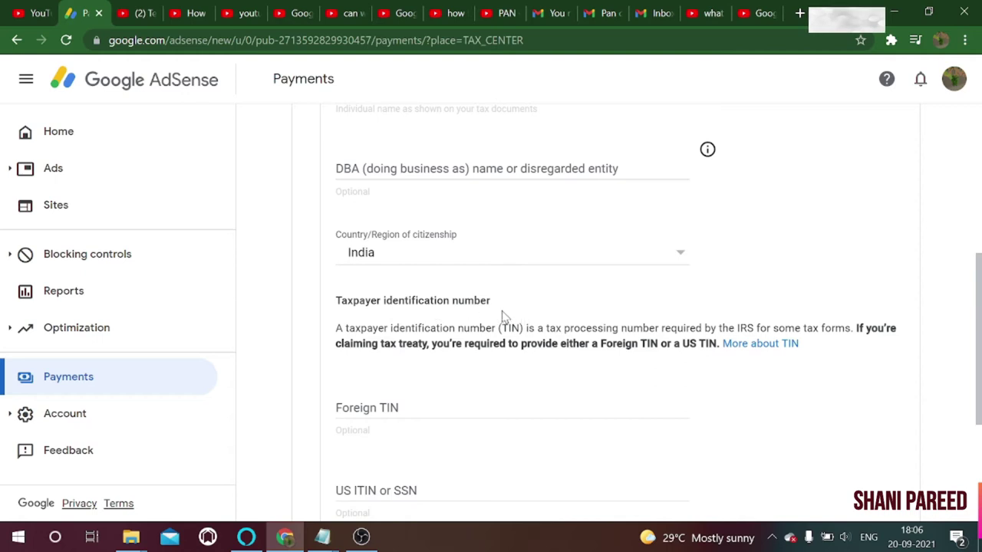
- Enter the PAN as the foreign tax ID, leave US ITIN/SSN blank, and continue to Address
{"action": "left_click", "coordinate": [361, 412]}
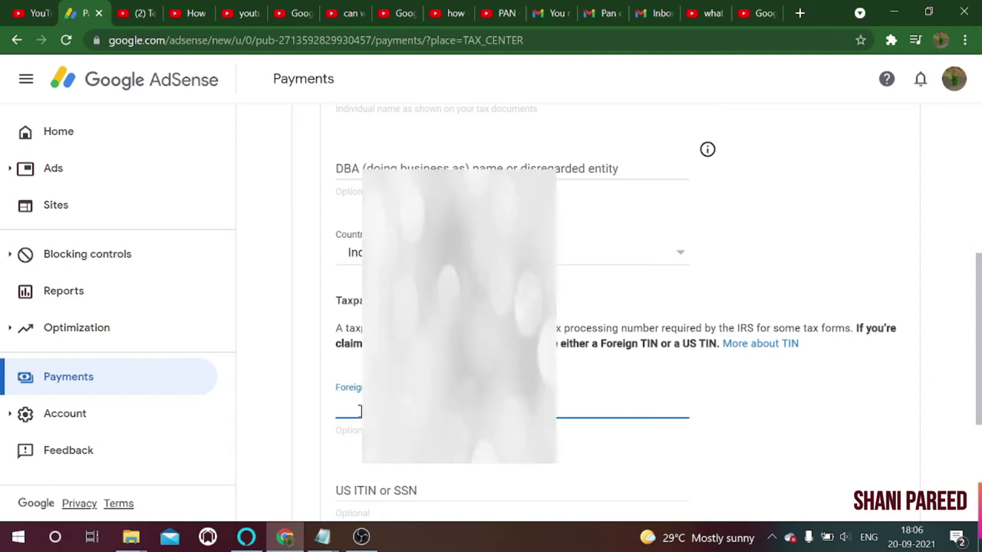
{"action": "type", "text": "AUZ"}
{"action": "left_click_drag", "start_coordinate": [979, 276], "coordinate": [979, 330]}
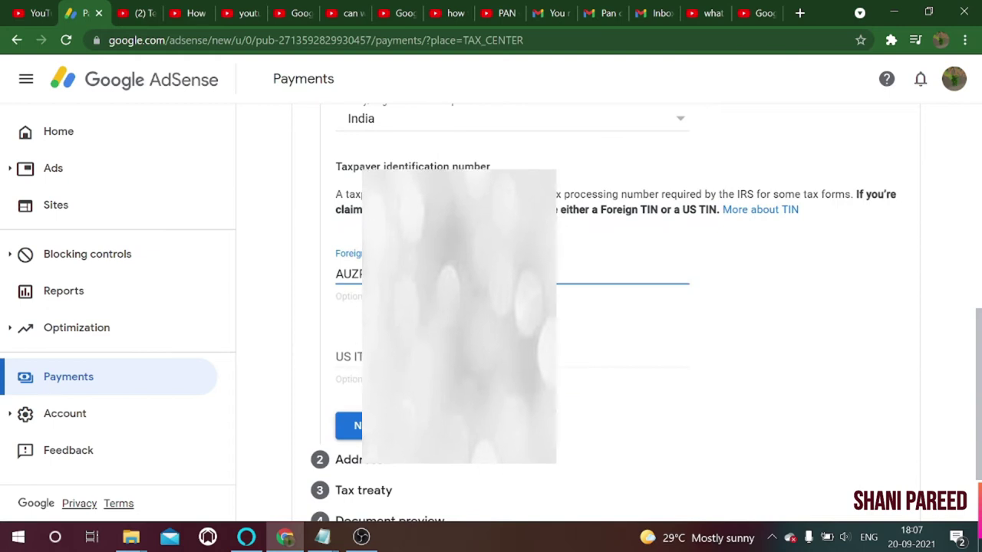
{"action": "left_click", "coordinate": [405, 361]}
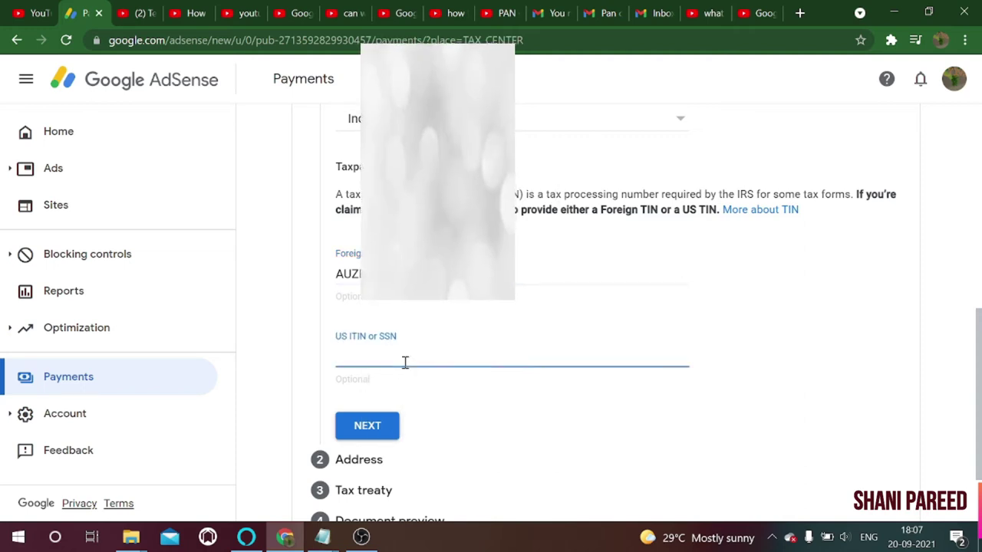
{"action": "left_click", "coordinate": [977, 362]}
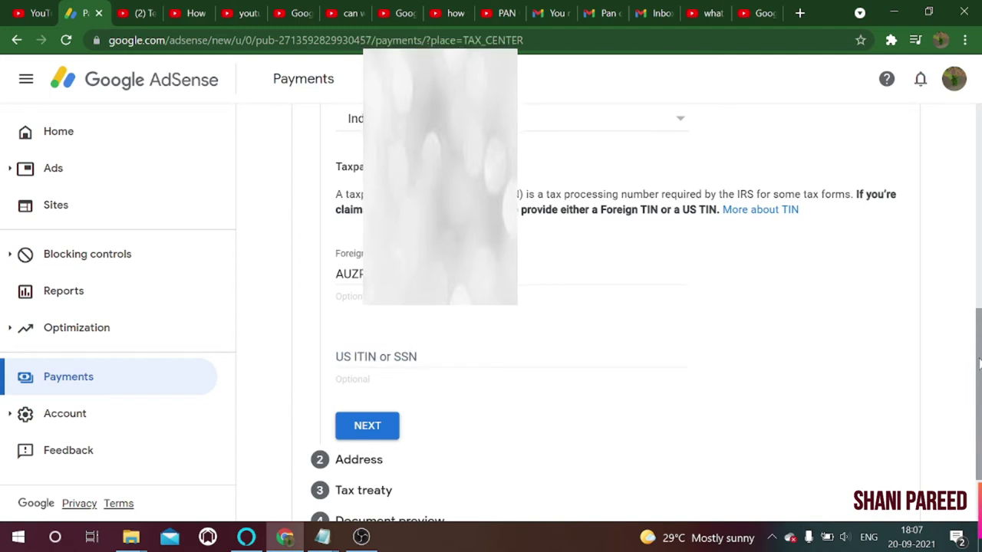
{"action": "scroll", "coordinate": [977, 362], "scroll_direction": "down", "scroll_amount": 2}
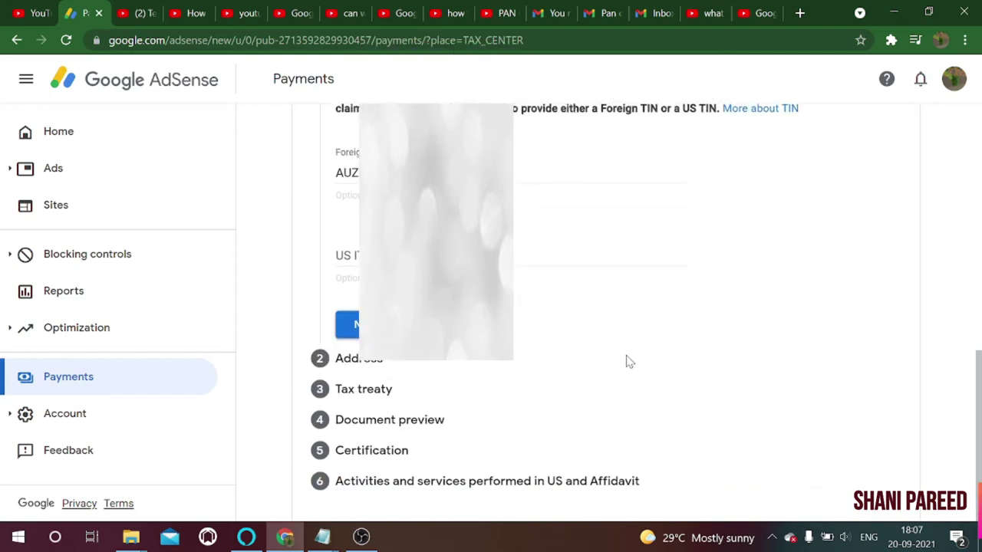
{"action": "left_click", "coordinate": [349, 325]}
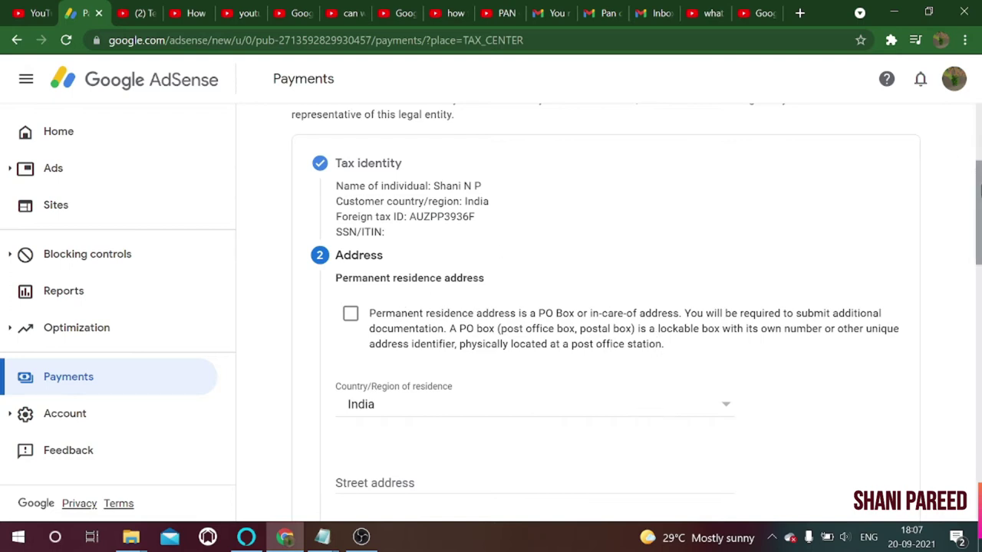
- Update the residence address, accepting a suggested street address
{"action": "scroll", "coordinate": [979, 187], "scroll_direction": "down", "scroll_amount": 2}
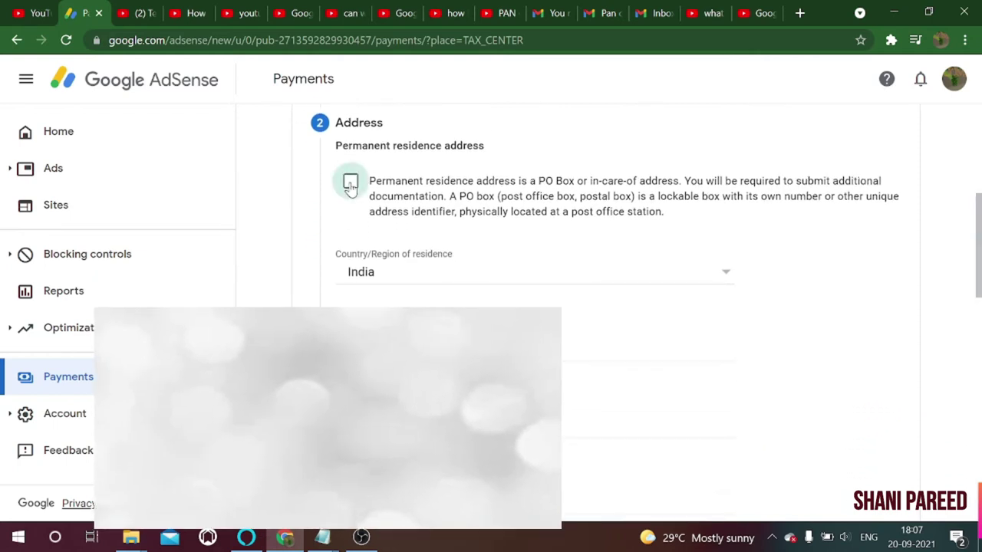
{"action": "left_click", "coordinate": [350, 182]}
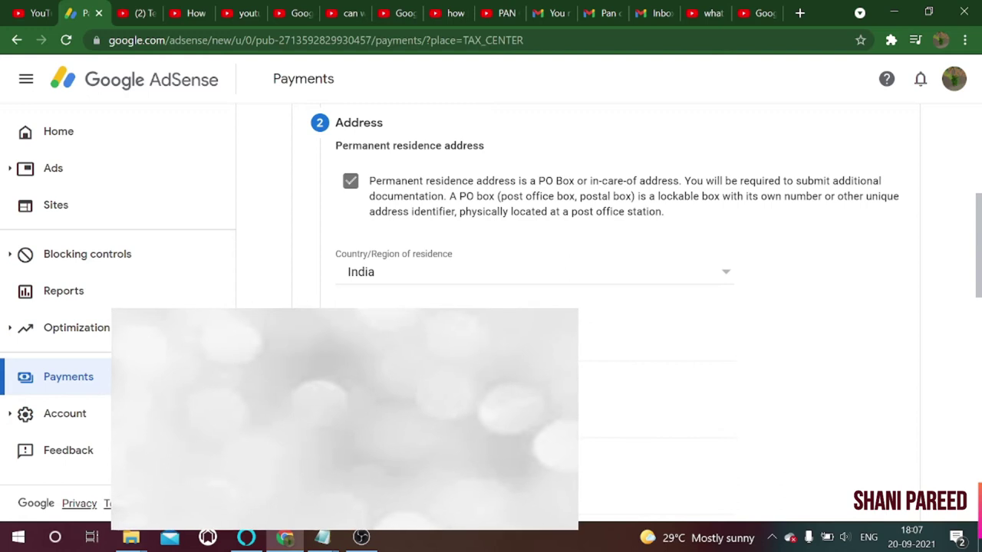
{"action": "left_click", "coordinate": [390, 355]}
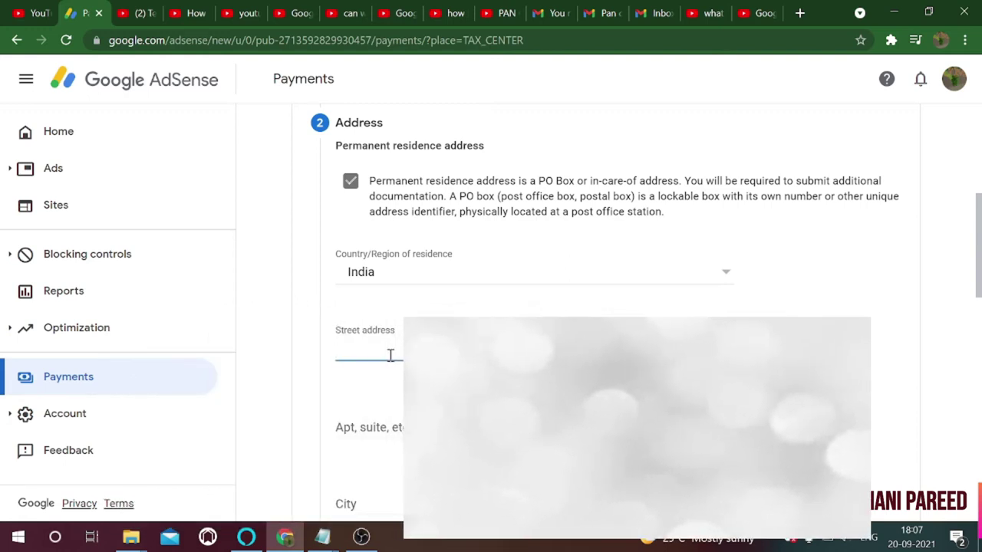
{"action": "type", "text": "Ned"}
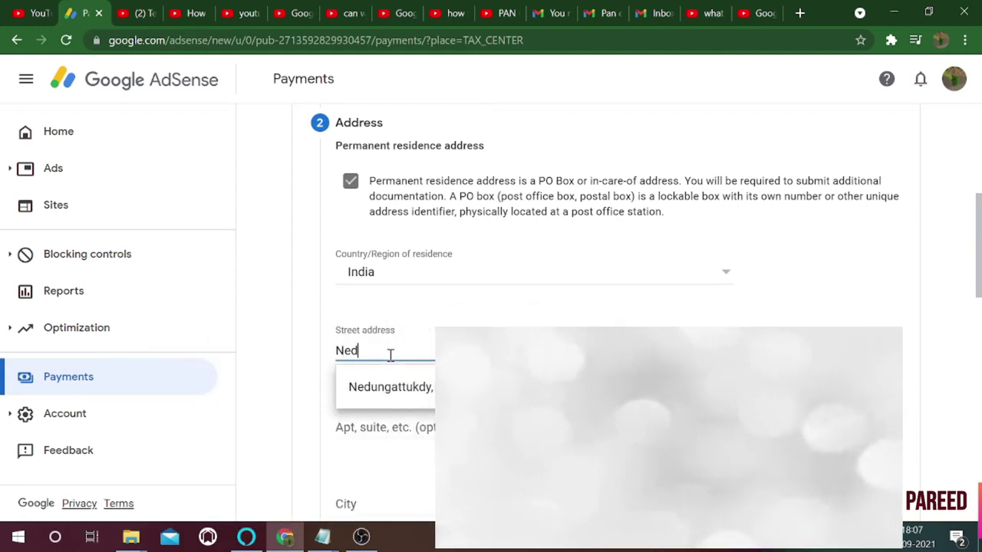
{"action": "type", "text": "unga"}
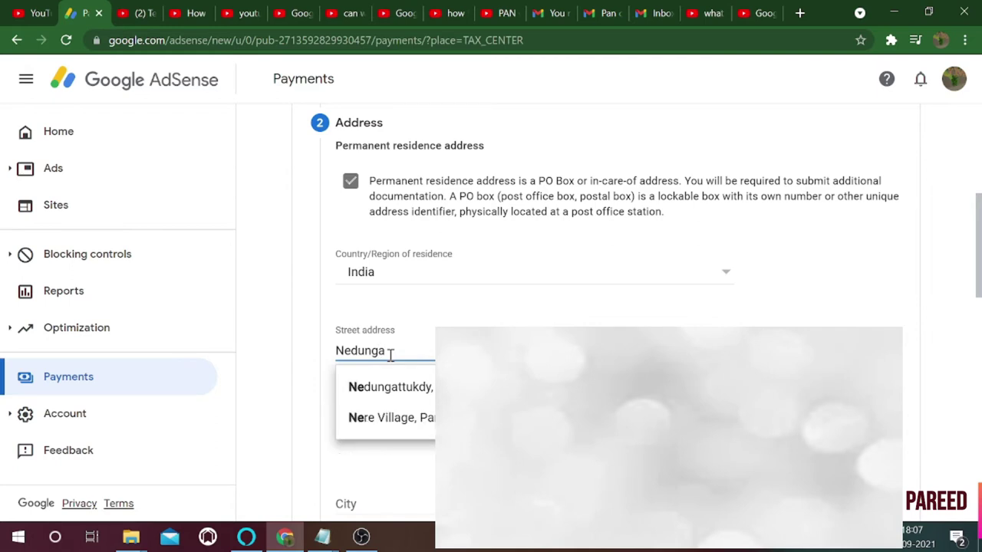
{"action": "key", "text": "Down"}
{"action": "key", "text": "Return"}
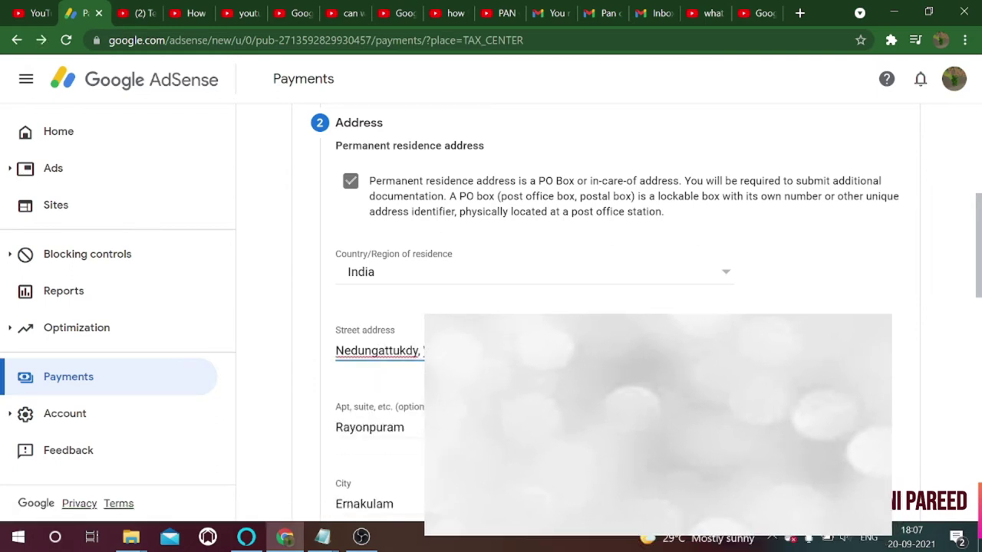
- Mark the mailing address as the same as the permanent residence and proceed to Tax treaty
{"action": "left_click_drag", "start_coordinate": [979, 282], "coordinate": [975, 391]}
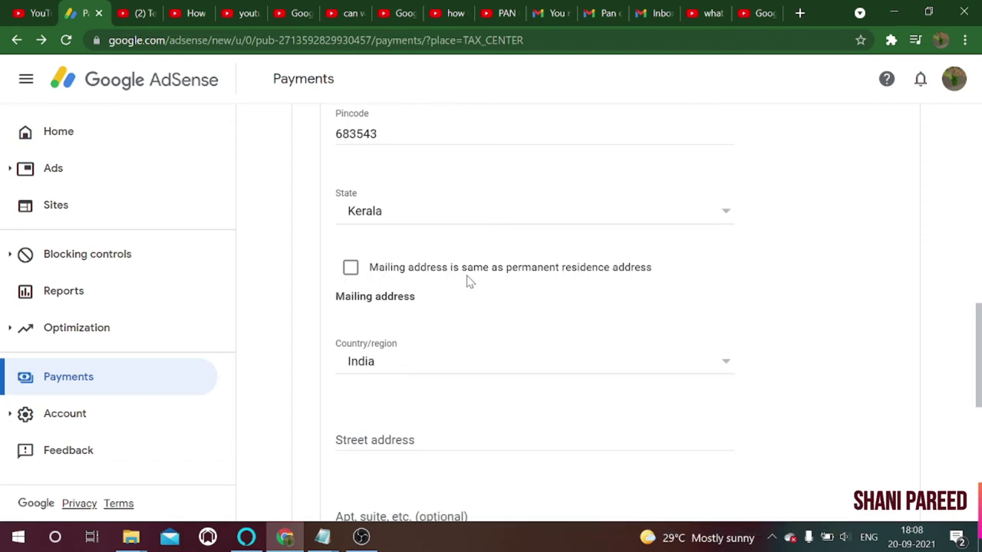
{"action": "left_click", "coordinate": [349, 267]}
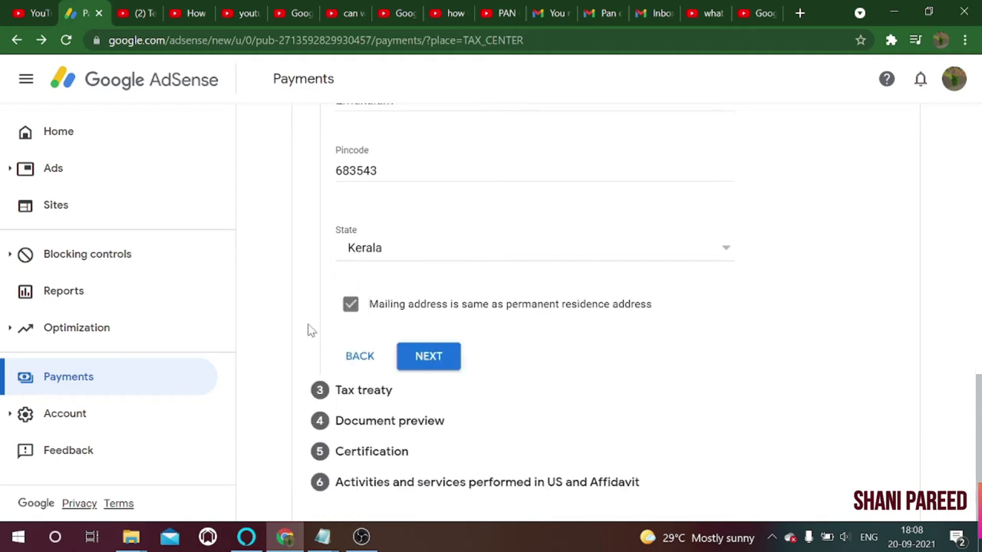
{"action": "left_click", "coordinate": [429, 361]}
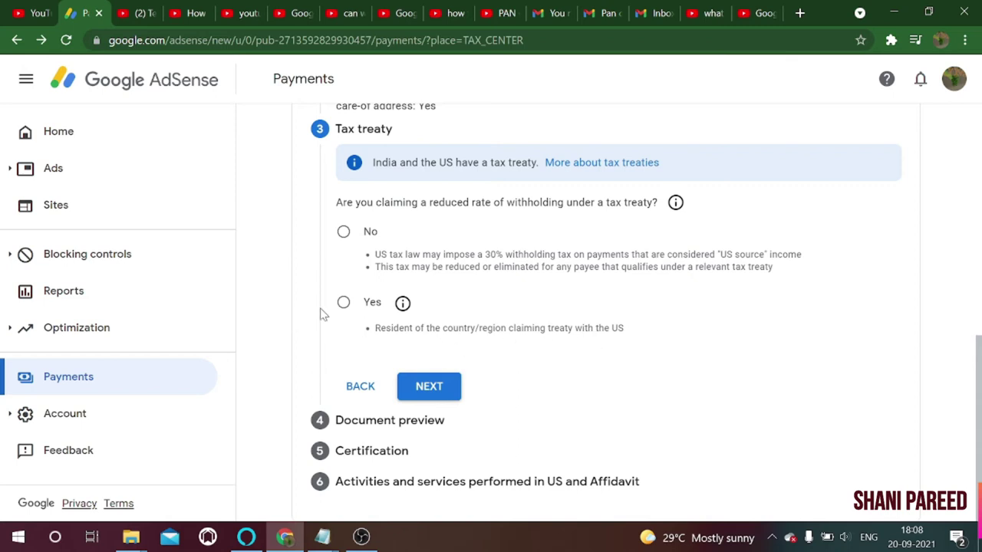
- Choose Yes for a reduced treaty rate and claim residency in India
{"action": "left_click", "coordinate": [344, 303]}
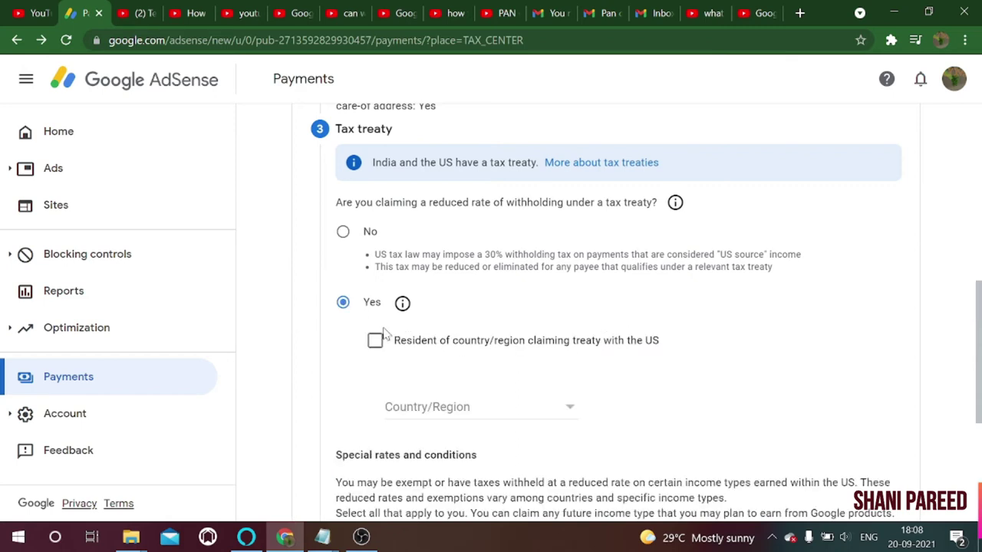
{"action": "scroll", "coordinate": [977, 310], "scroll_direction": "down", "scroll_amount": 2}
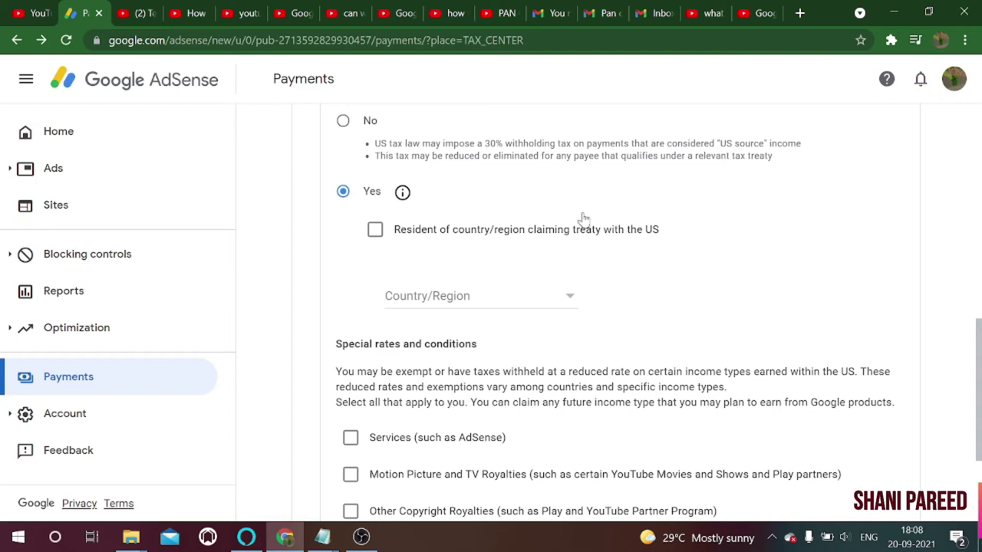
{"action": "left_click", "coordinate": [375, 230]}
{"action": "left_click", "coordinate": [471, 298]}
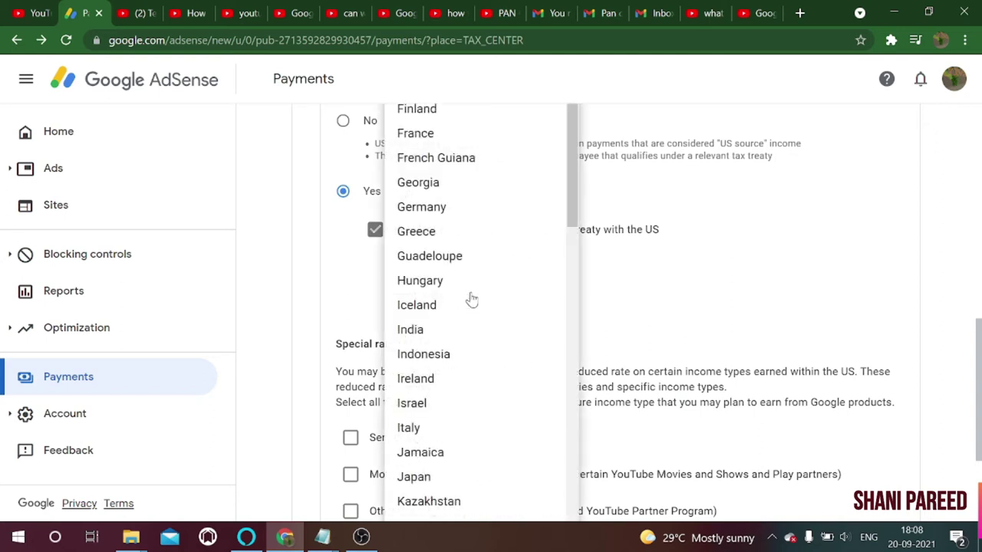
{"action": "left_click", "coordinate": [431, 337]}
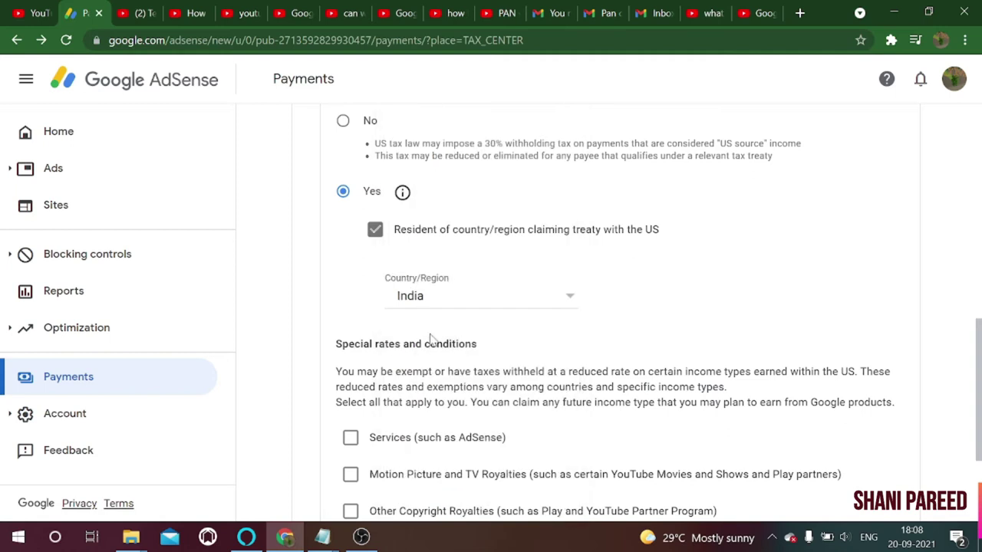
{"action": "scroll", "coordinate": [978, 349], "scroll_direction": "down", "scroll_amount": 2}
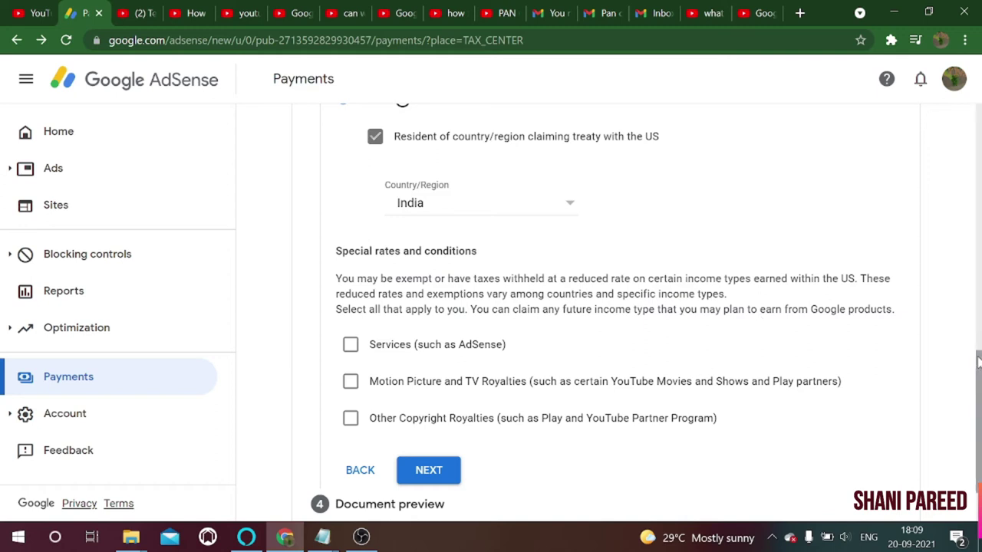
- Claim Services income under Article 7 paragraph 1 at 0% and tick its eligibility reason
{"action": "scroll", "coordinate": [978, 367], "scroll_direction": "down", "scroll_amount": 1}
{"action": "left_click_drag", "start_coordinate": [978, 366], "coordinate": [970, 396]}
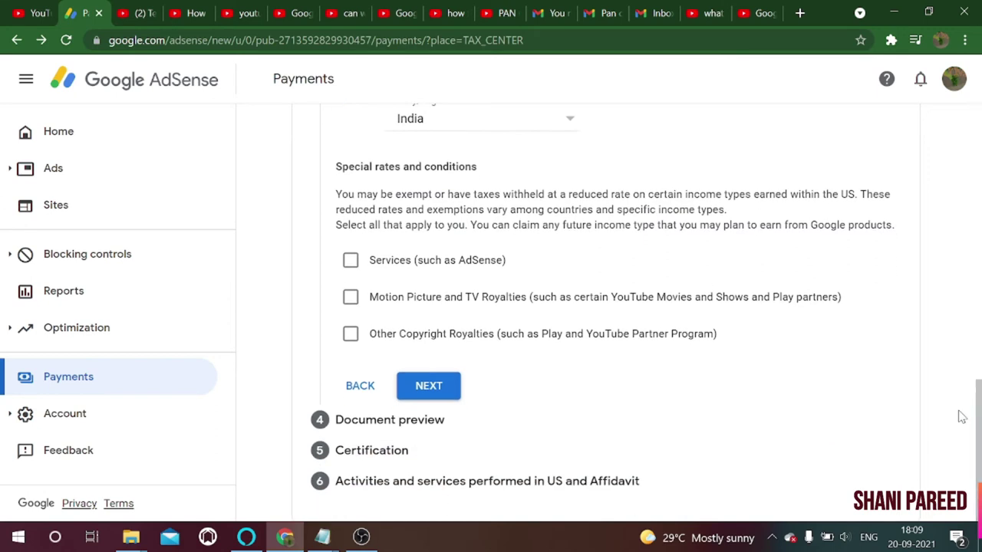
{"action": "left_click", "coordinate": [350, 261]}
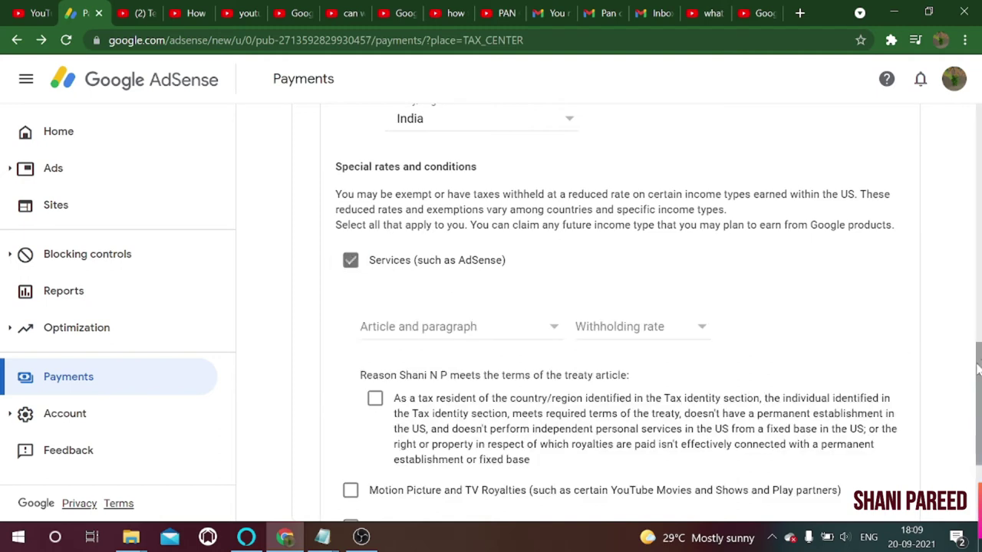
{"action": "left_click_drag", "start_coordinate": [978, 370], "coordinate": [978, 400]}
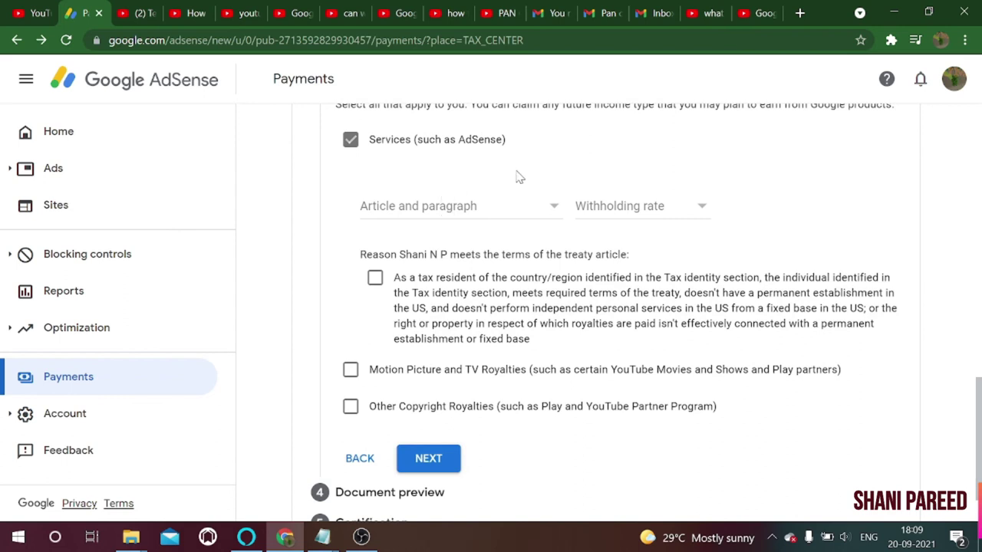
{"action": "left_click", "coordinate": [422, 217]}
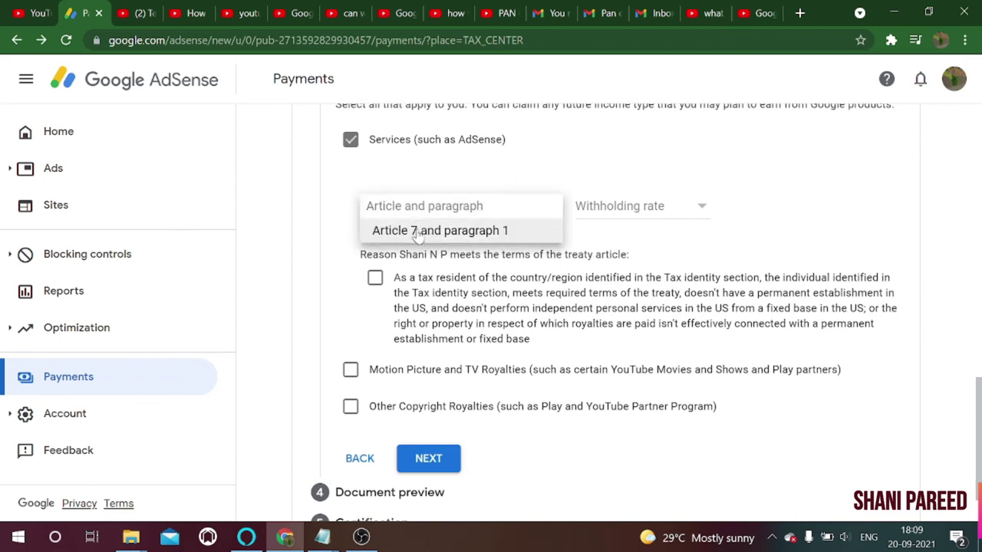
{"action": "left_click", "coordinate": [419, 231]}
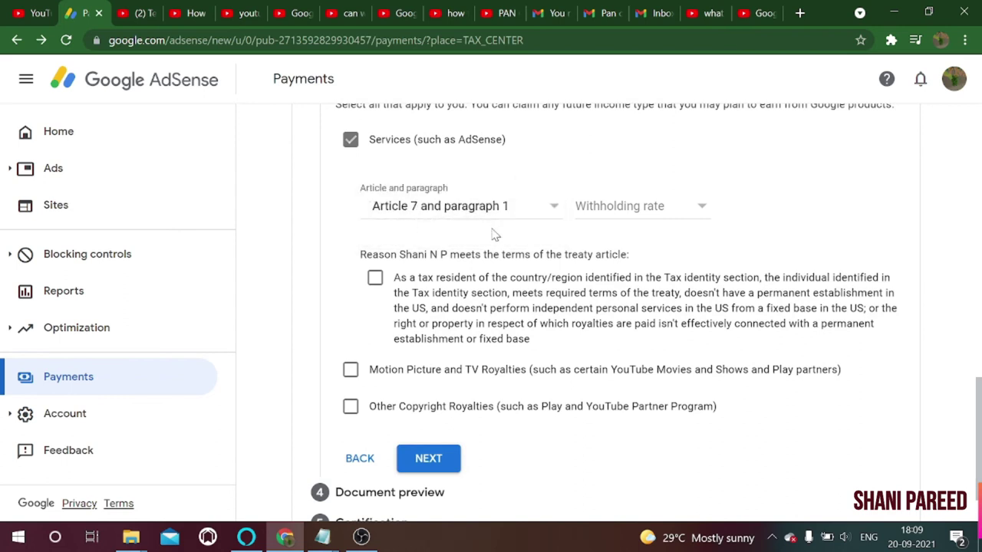
{"action": "left_click", "coordinate": [627, 215]}
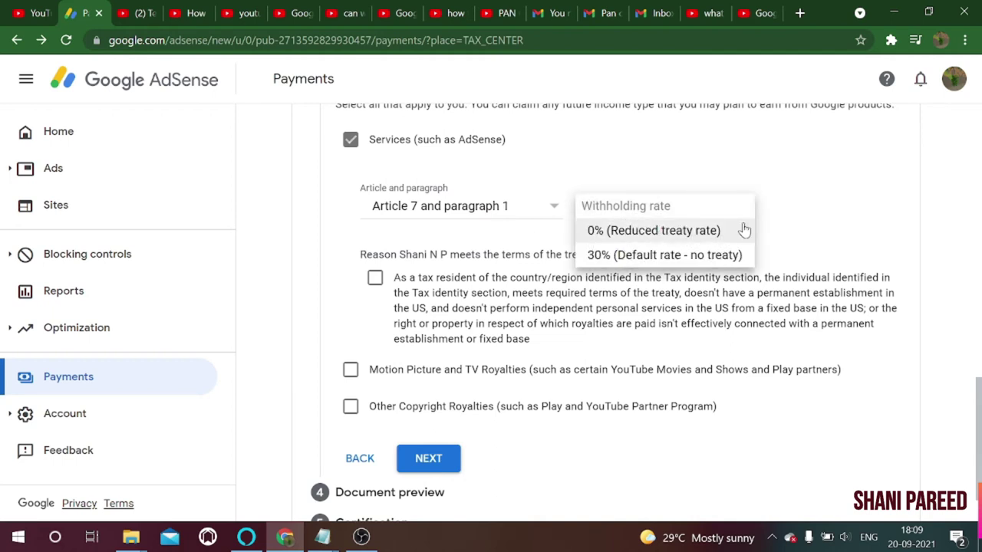
{"action": "left_click", "coordinate": [684, 234]}
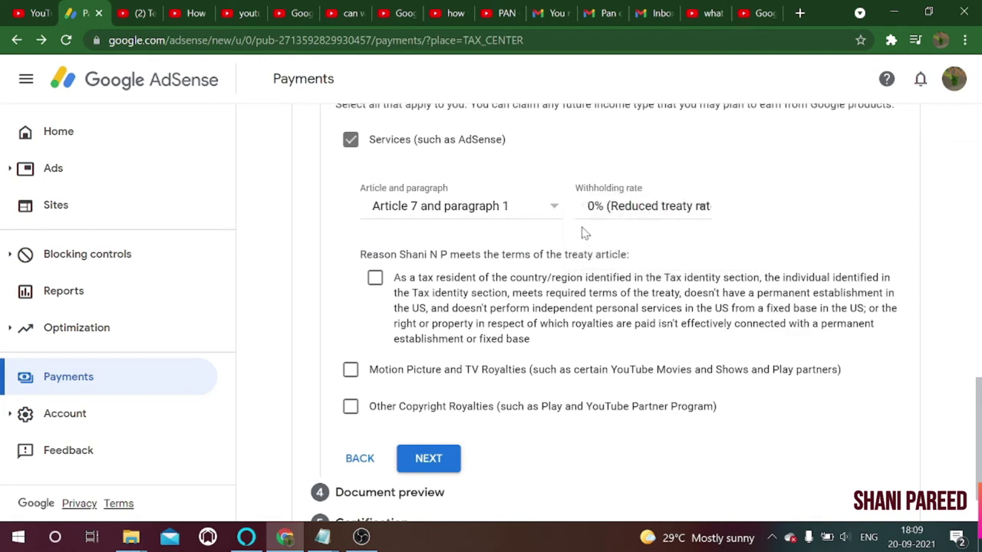
{"action": "left_click", "coordinate": [375, 279]}
- Claim Motion Picture and TV Royalties at 15% under Article 12 paragraph 2A II, confirm eligibility, and tick Other Copyright Royalties
{"action": "scroll", "coordinate": [978, 436], "scroll_direction": "down", "scroll_amount": 1}
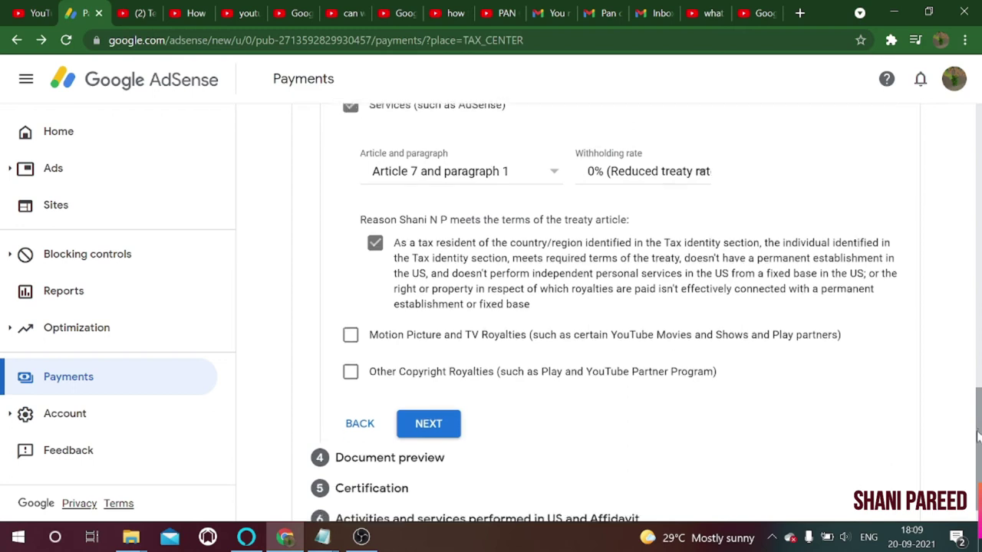
{"action": "scroll", "coordinate": [978, 436], "scroll_direction": "down", "scroll_amount": 1}
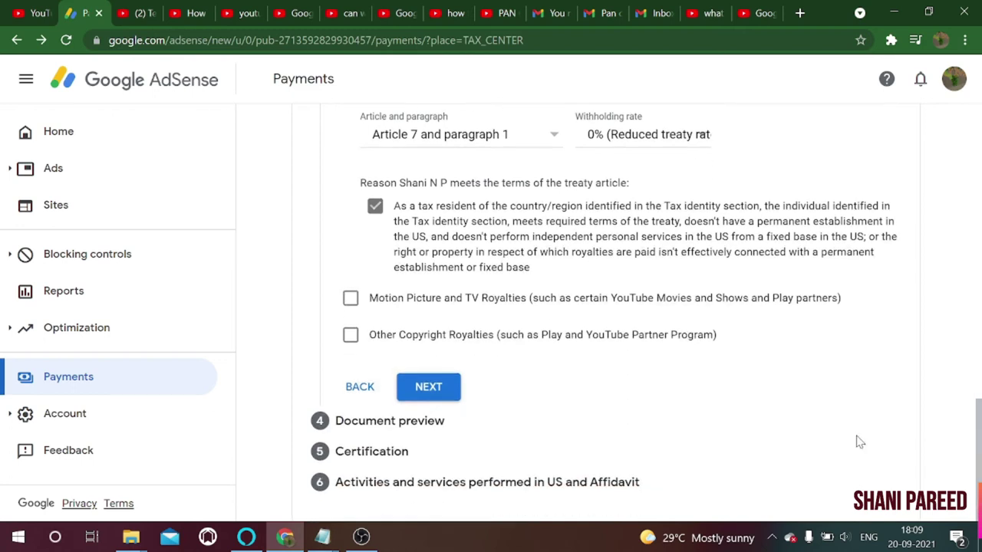
{"action": "left_click", "coordinate": [350, 299]}
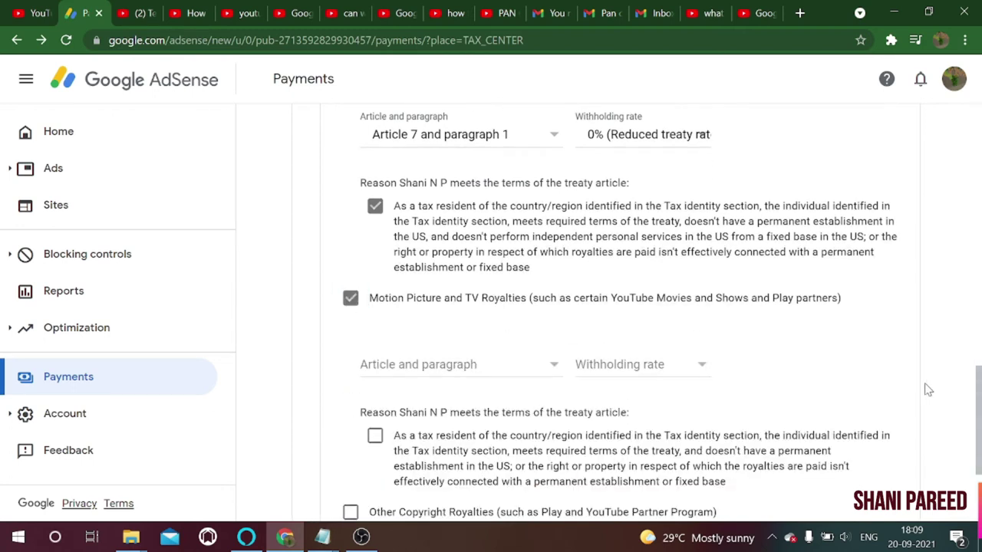
{"action": "scroll", "coordinate": [974, 392], "scroll_direction": "down", "scroll_amount": 5}
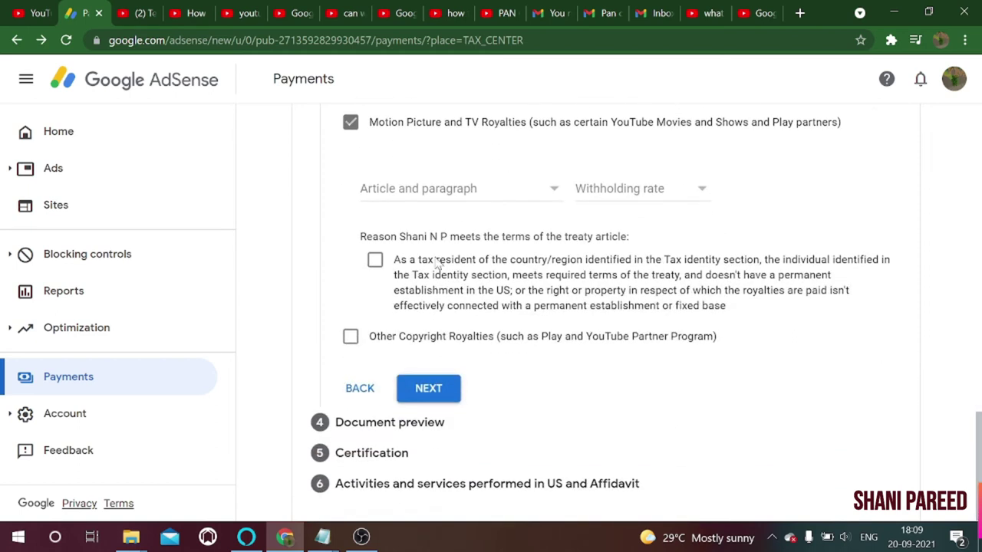
{"action": "left_click", "coordinate": [450, 193]}
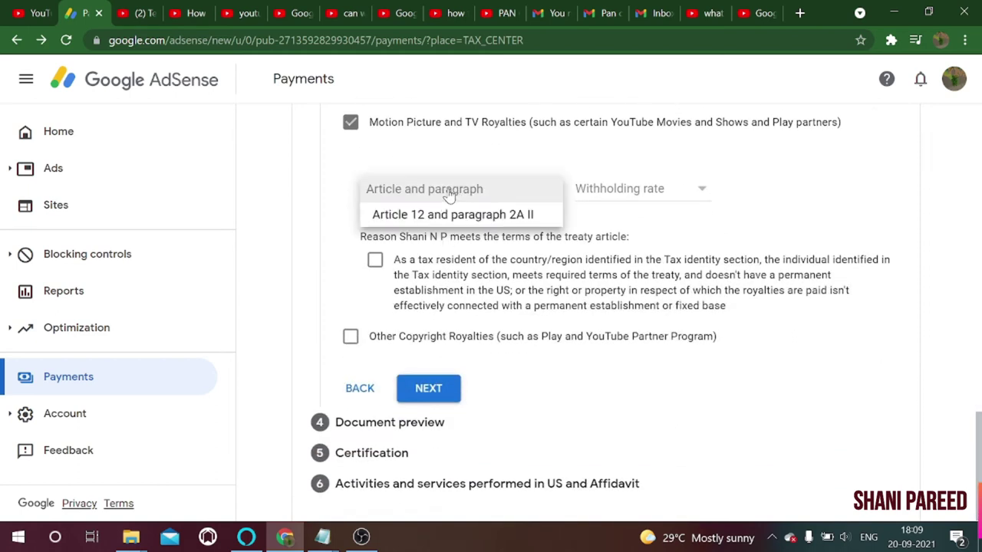
{"action": "left_click", "coordinate": [397, 215]}
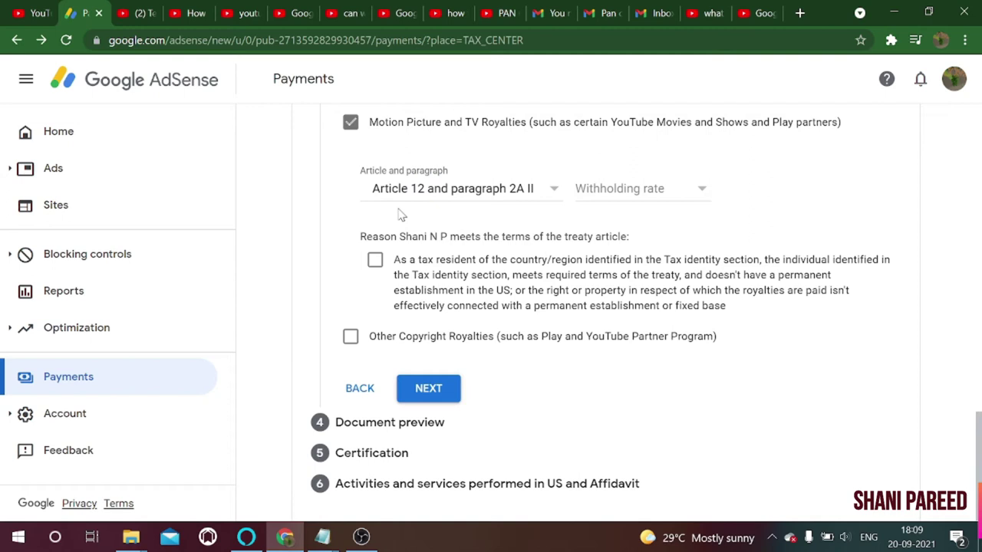
{"action": "left_click", "coordinate": [630, 193]}
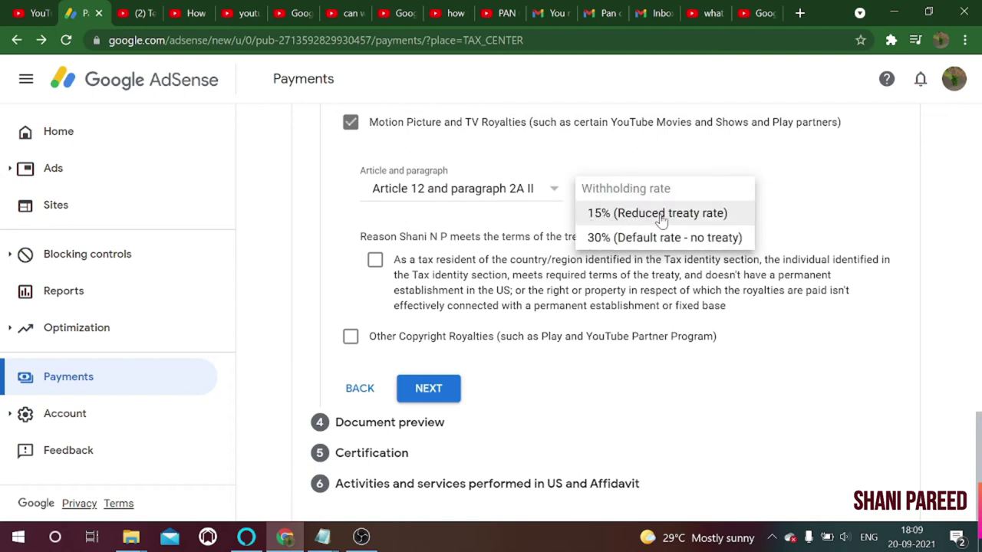
{"action": "left_click", "coordinate": [654, 217]}
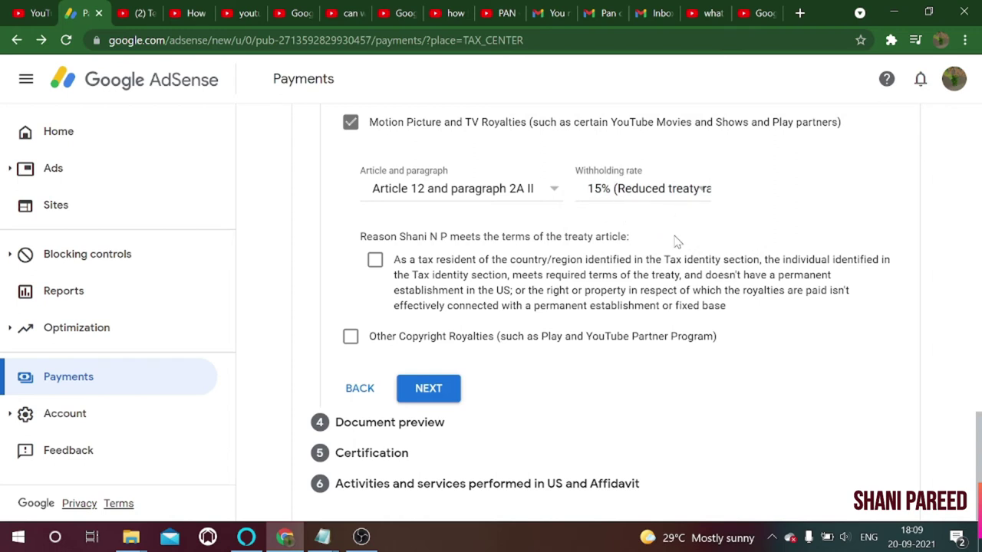
{"action": "left_click", "coordinate": [376, 261]}
{"action": "left_click", "coordinate": [350, 339]}
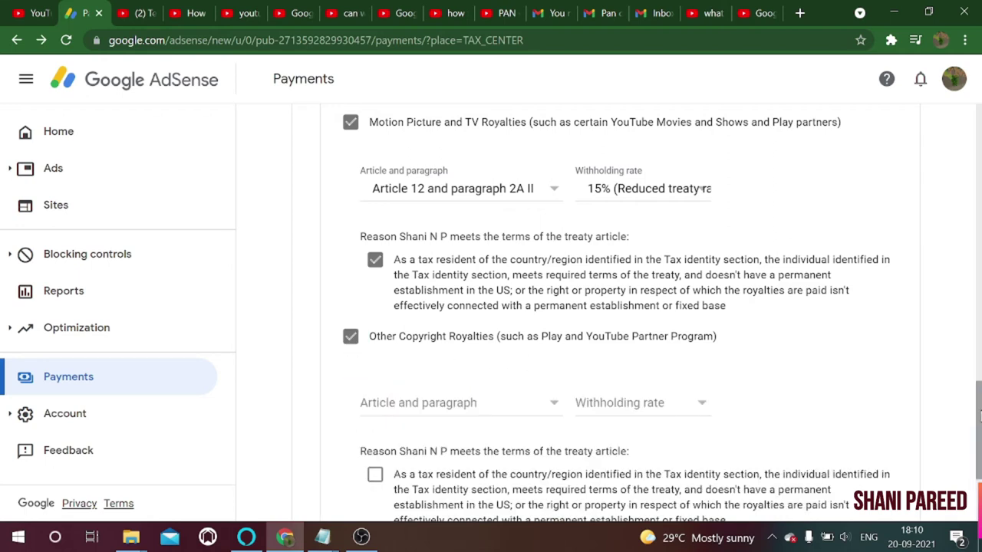
- Set Other Copyright Royalties to Article 12 paragraph 2A II at the 15% rate
{"action": "scroll", "coordinate": [978, 418], "scroll_direction": "down", "scroll_amount": 2}
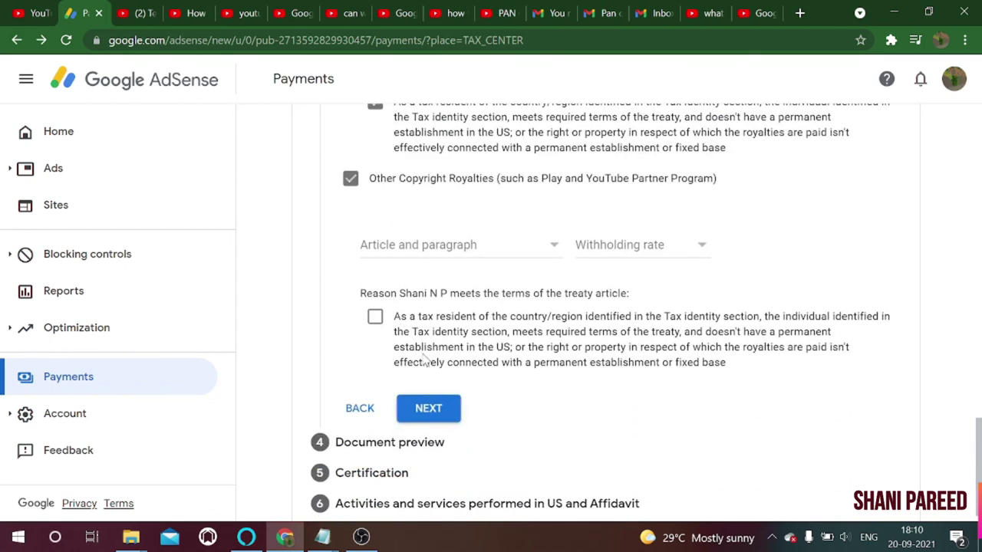
{"action": "left_click", "coordinate": [441, 251]}
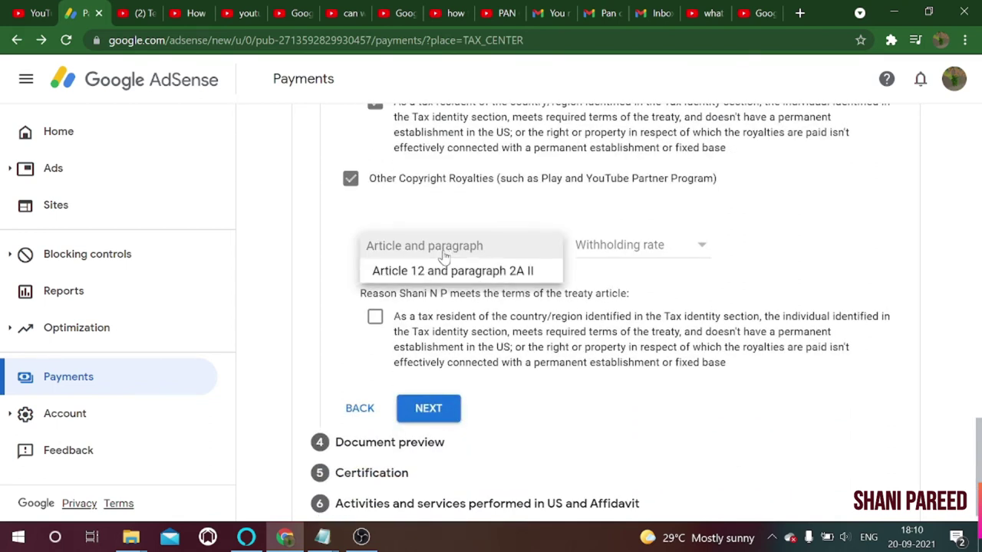
{"action": "left_click", "coordinate": [420, 272]}
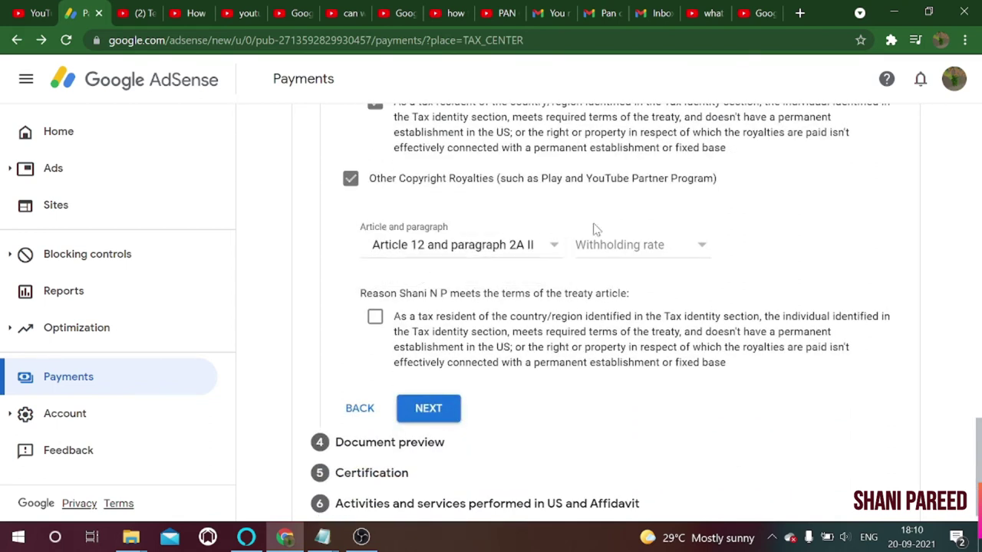
{"action": "left_click", "coordinate": [652, 253]}
{"action": "left_click", "coordinate": [618, 280]}
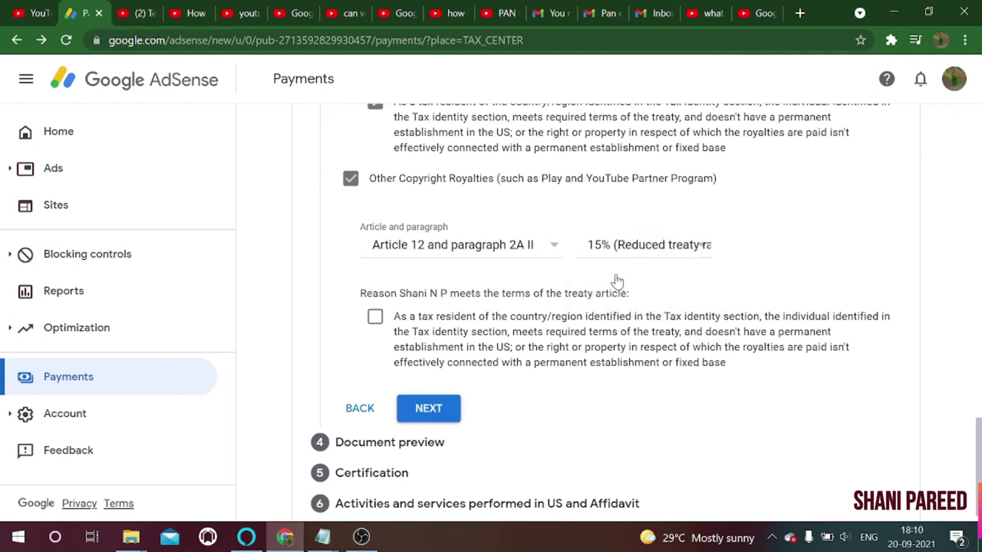
- Review the special rates and conditions and tick the Other Copyright Royalties eligibility reason
{"action": "left_click_drag", "start_coordinate": [978, 439], "coordinate": [977, 337]}
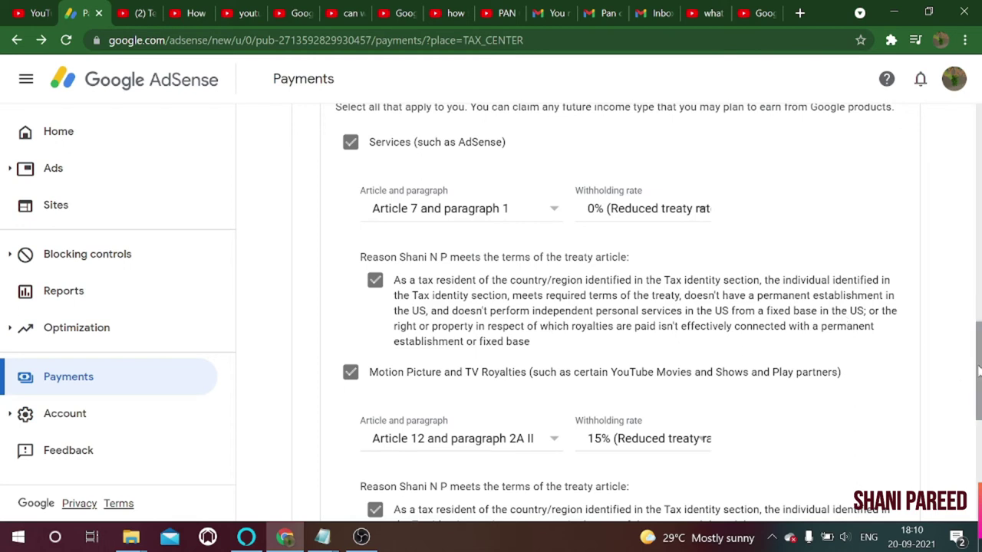
{"action": "left_click_drag", "start_coordinate": [978, 372], "coordinate": [947, 425]}
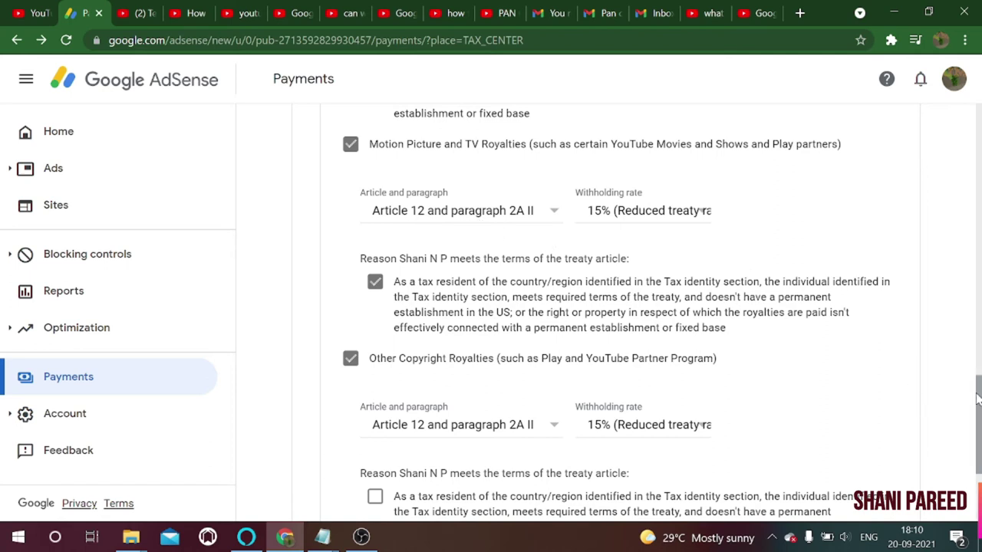
{"action": "left_click_drag", "start_coordinate": [978, 397], "coordinate": [978, 439]}
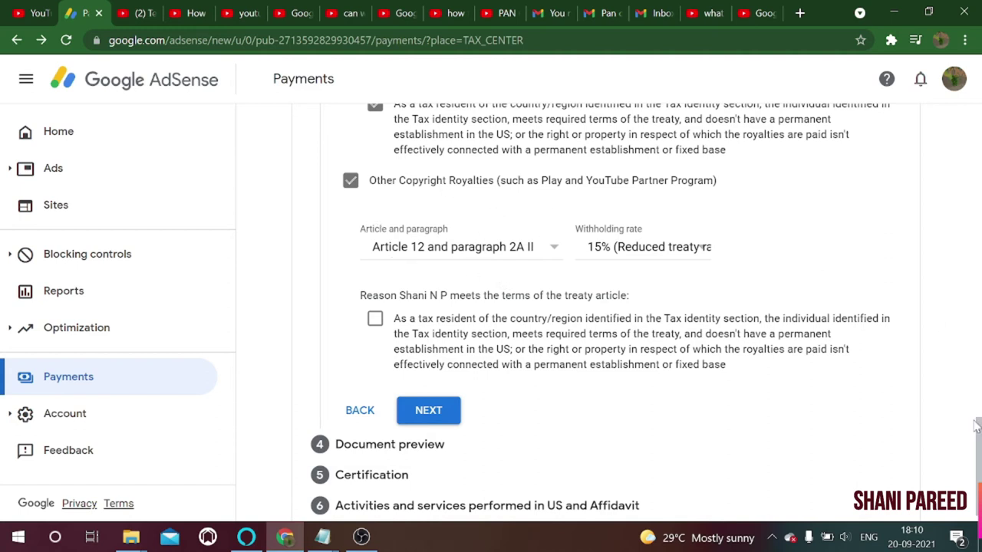
{"action": "scroll", "coordinate": [976, 426], "scroll_direction": "up", "scroll_amount": 3}
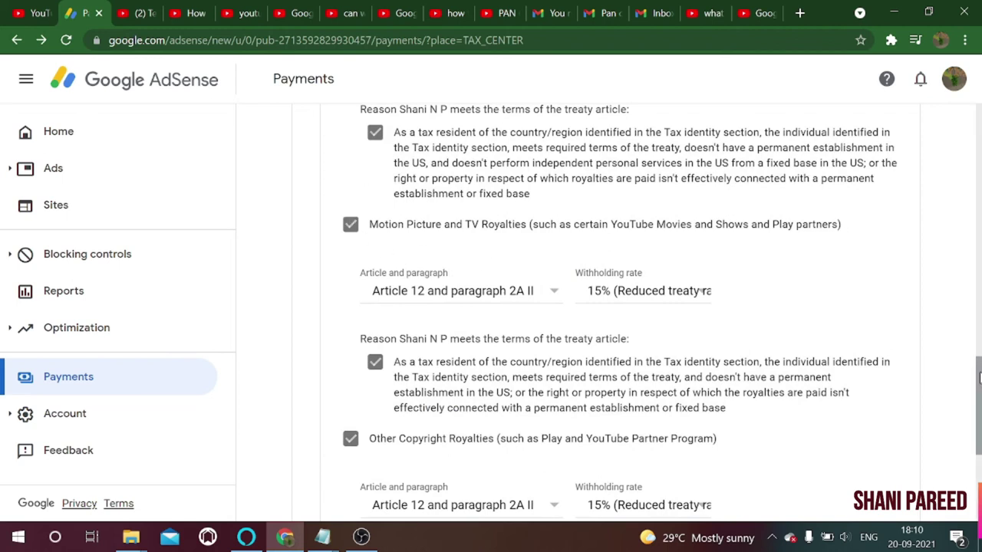
{"action": "left_click_drag", "start_coordinate": [979, 391], "coordinate": [979, 335]}
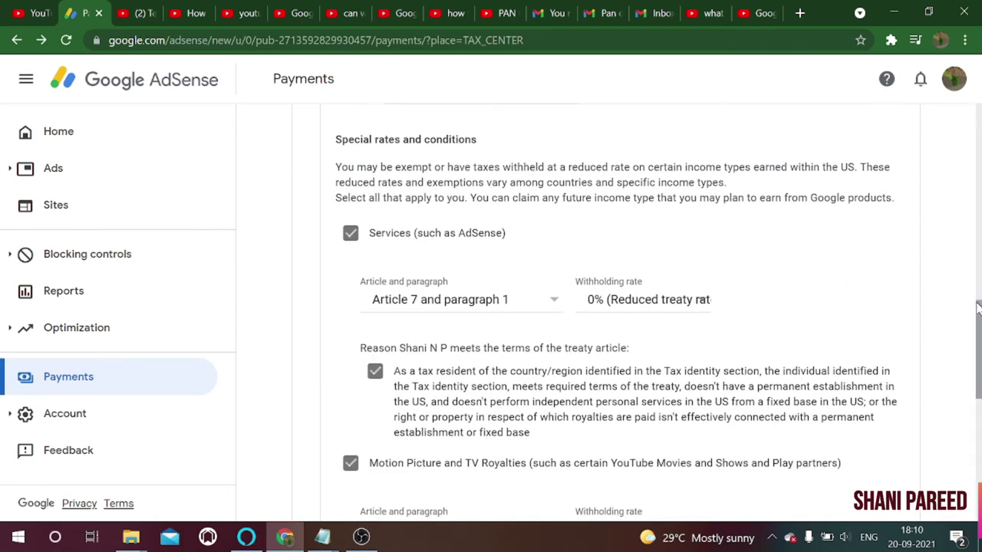
{"action": "left_click_drag", "start_coordinate": [979, 314], "coordinate": [974, 439]}
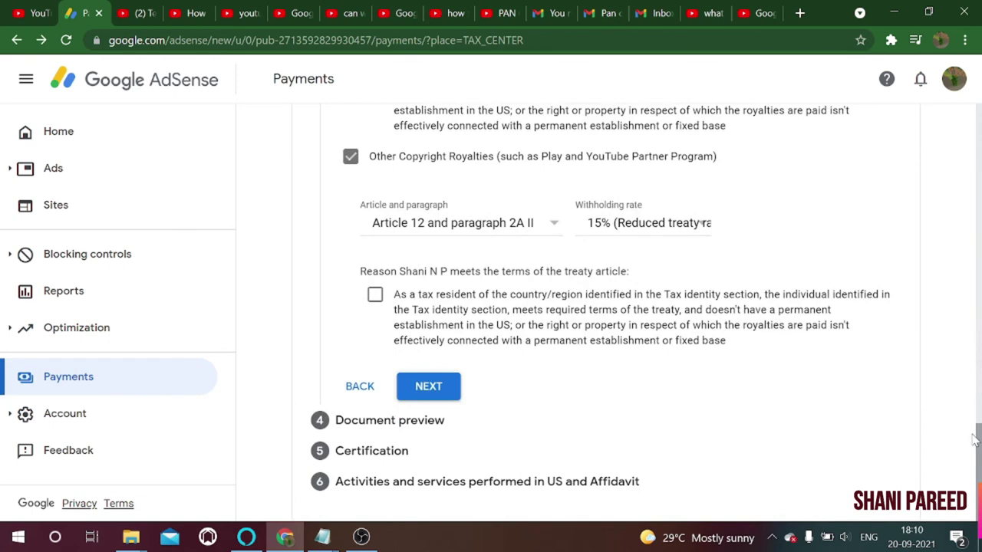
{"action": "left_click", "coordinate": [375, 296]}
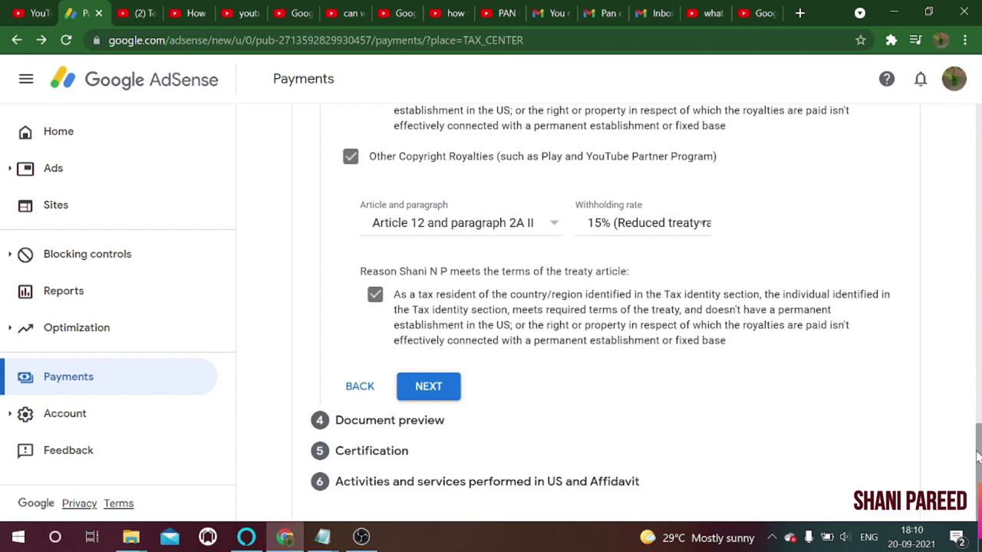
- Advance to the document preview and open the generated W-8BEN form as a PDF in a new tab
{"action": "left_click", "coordinate": [431, 389]}
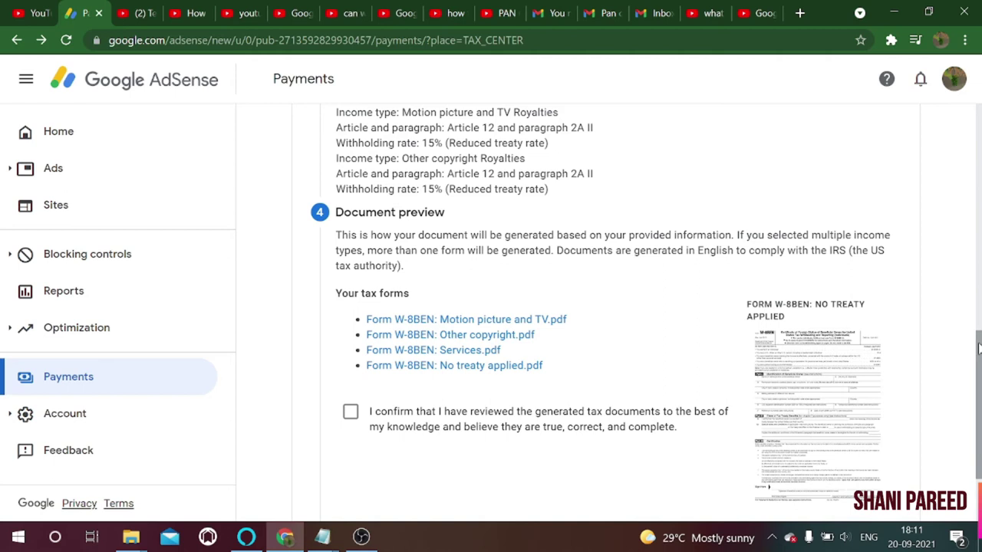
{"action": "scroll", "coordinate": [978, 349], "scroll_direction": "down", "scroll_amount": 1}
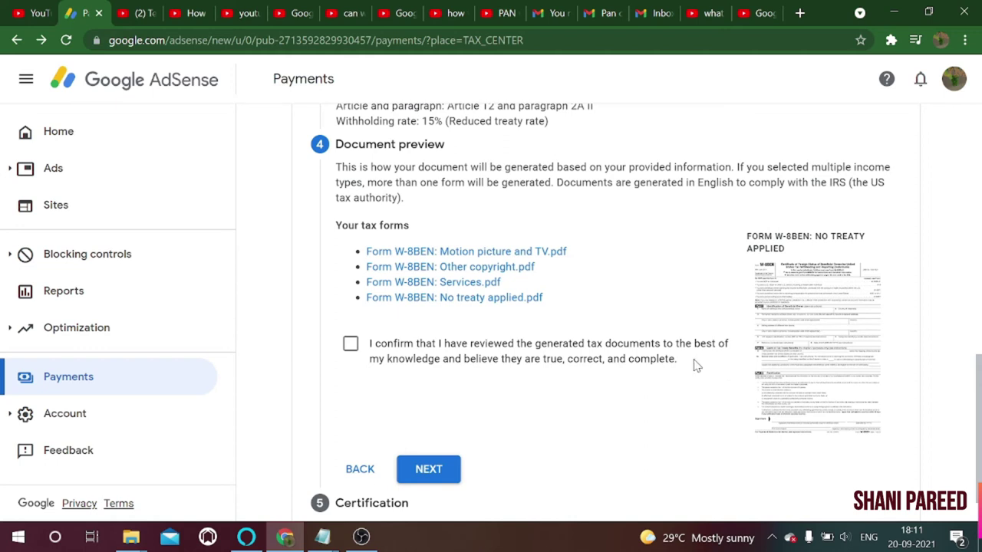
{"action": "left_click", "coordinate": [815, 307]}
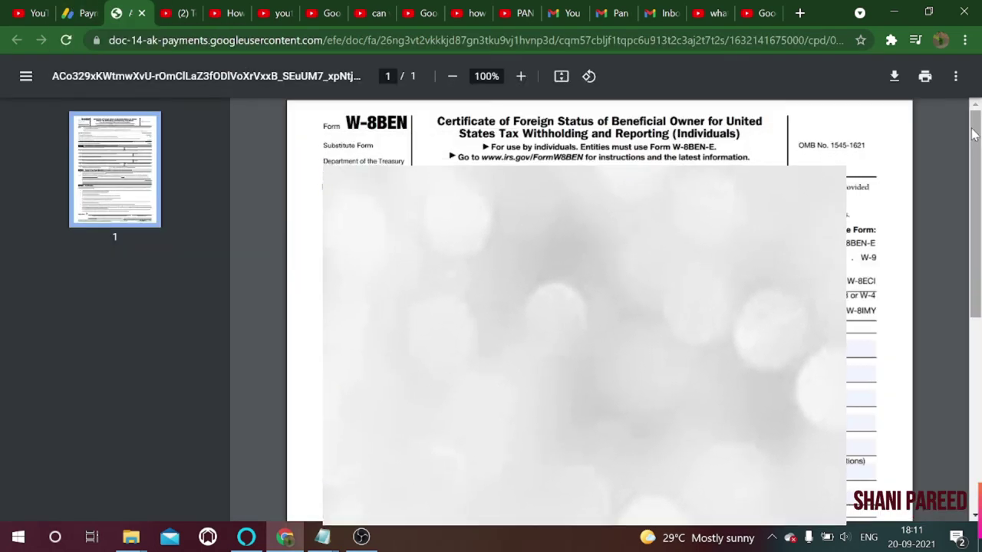
- Scroll through the W-8BEN PDF, then close its tab to return to the AdSense document preview
{"action": "left_click_drag", "start_coordinate": [977, 123], "coordinate": [972, 364]}
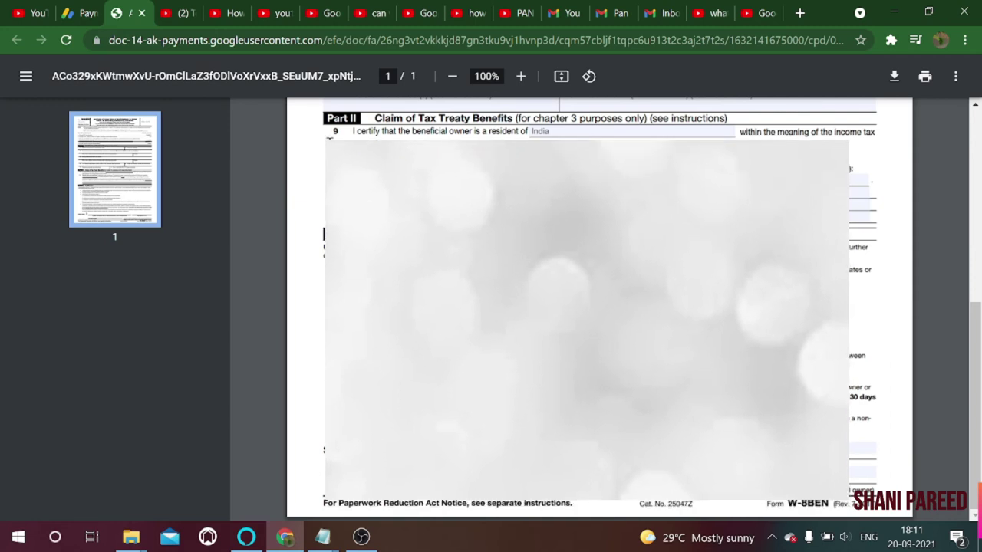
{"action": "left_click", "coordinate": [141, 13]}
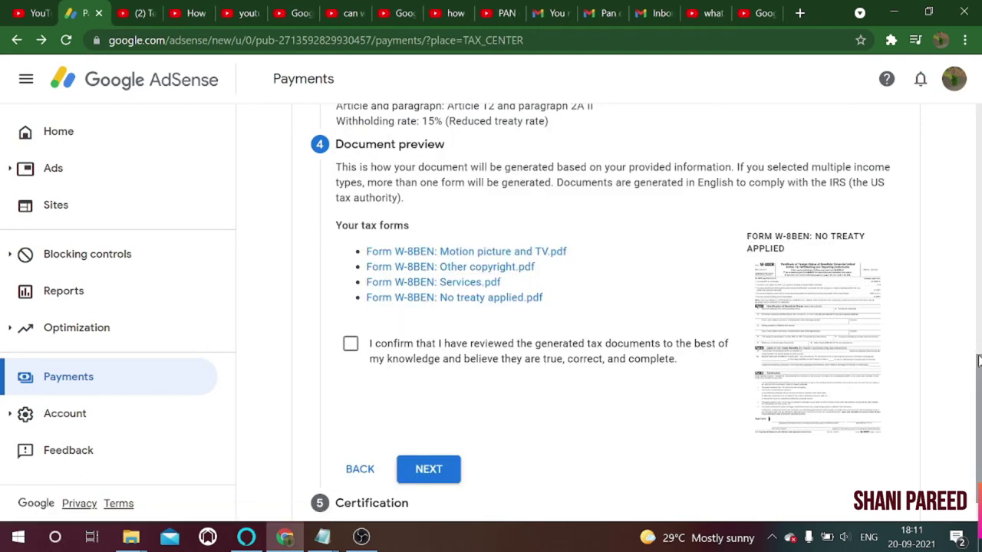
- Confirm the four generated W-8BEN documents were reviewed and proceed to Certification
{"action": "scroll", "coordinate": [979, 361], "scroll_direction": "down", "scroll_amount": 1}
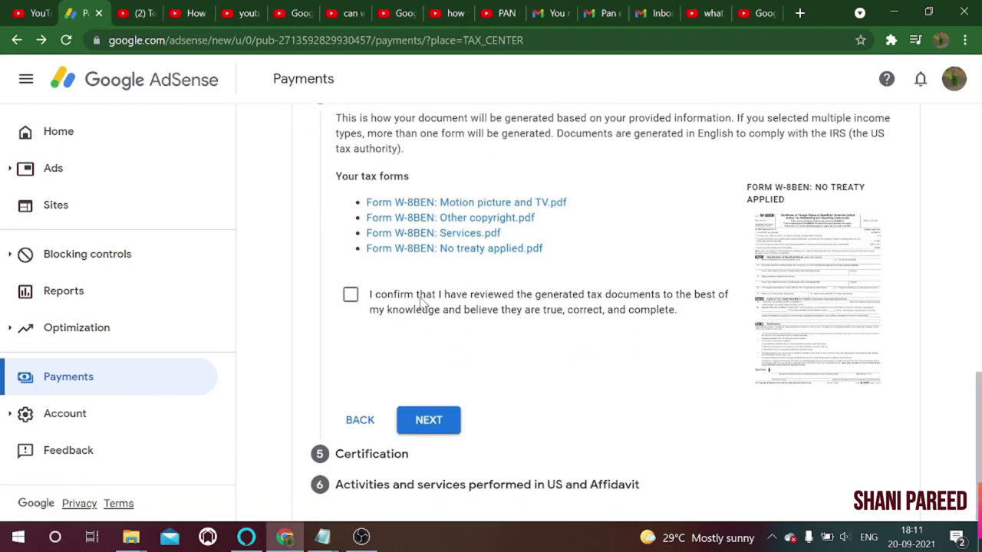
{"action": "left_click", "coordinate": [349, 298]}
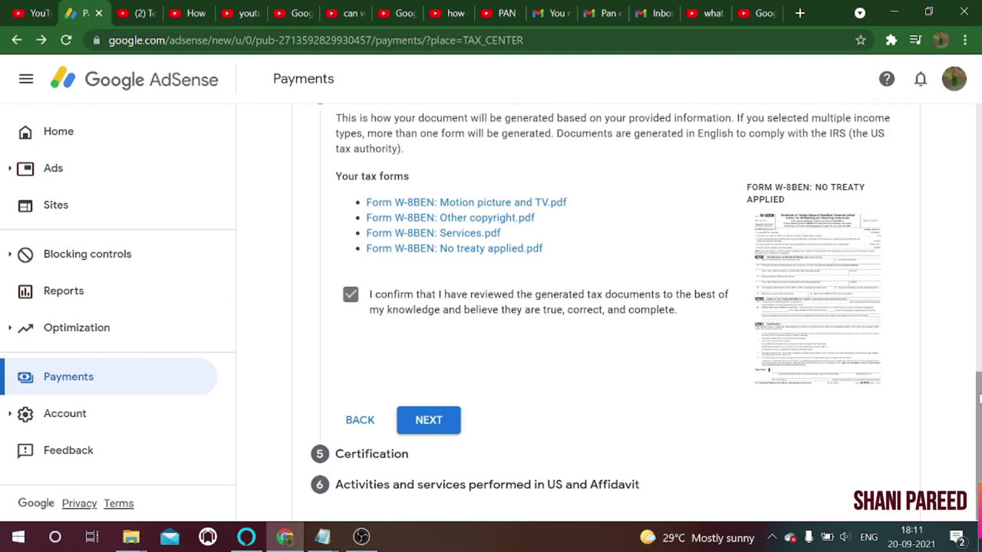
{"action": "scroll", "coordinate": [979, 395], "scroll_direction": "down", "scroll_amount": 1}
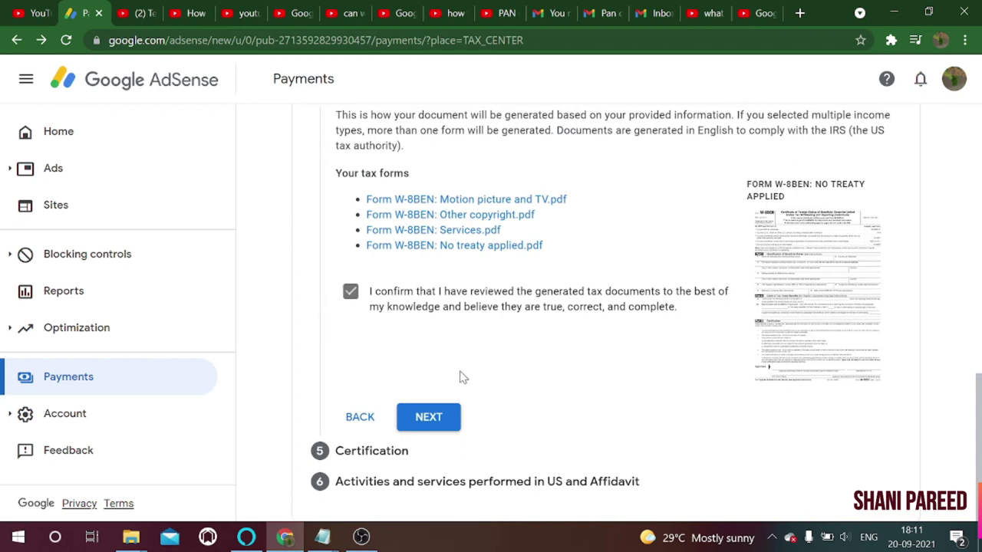
{"action": "left_click", "coordinate": [431, 424]}
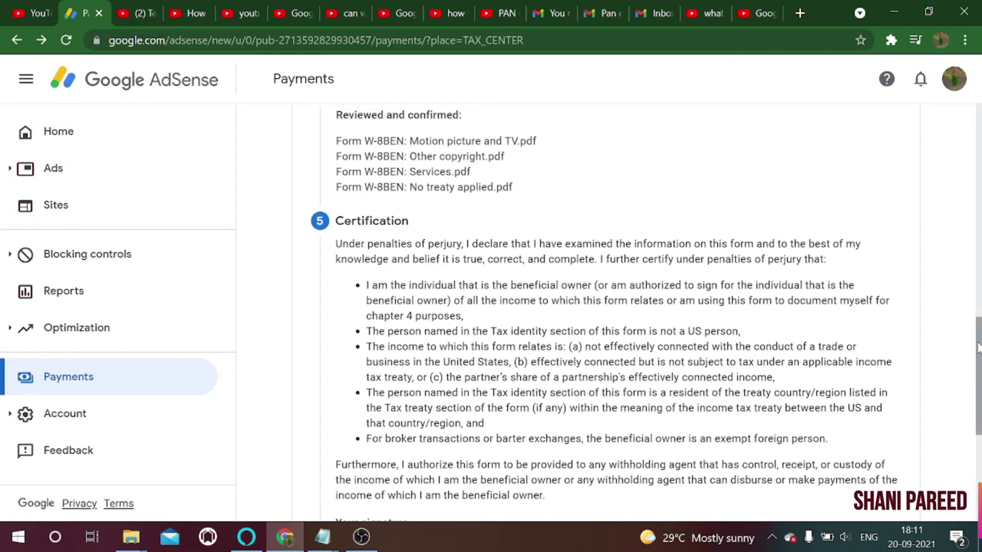
- Sign the certification with your full legal name as the listed person, then continue to step 6
{"action": "left_click_drag", "start_coordinate": [979, 347], "coordinate": [957, 445]}
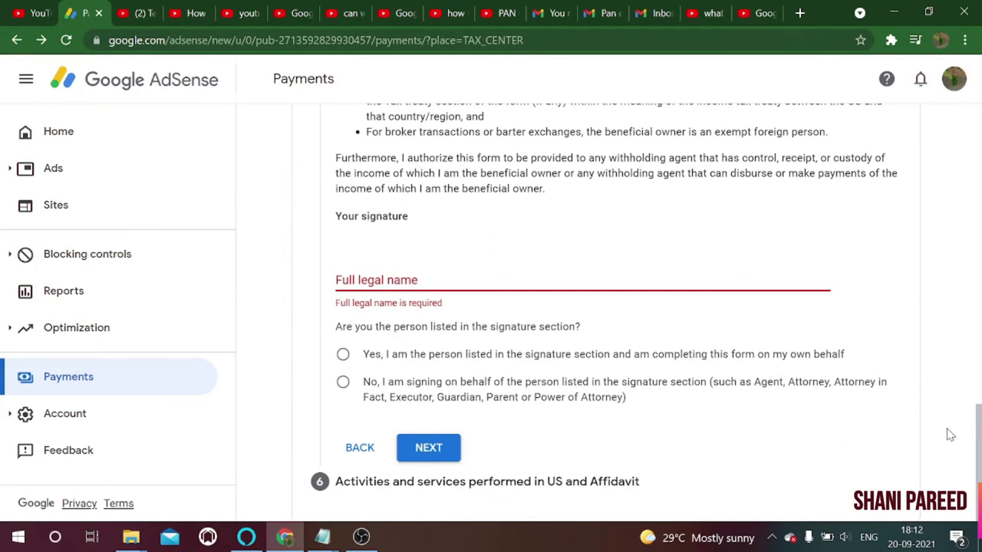
{"action": "left_click", "coordinate": [390, 281]}
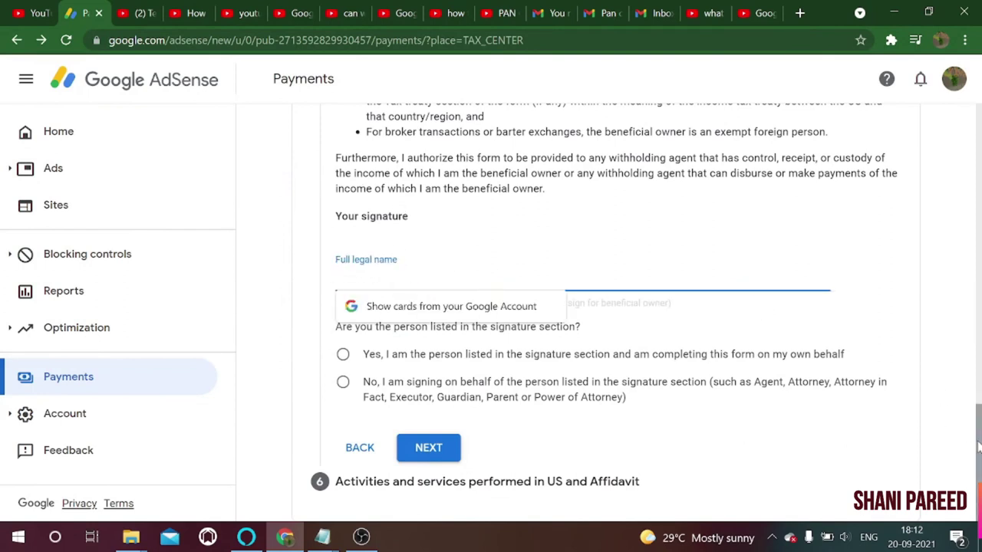
{"action": "scroll", "coordinate": [979, 430], "scroll_direction": "up", "scroll_amount": 3}
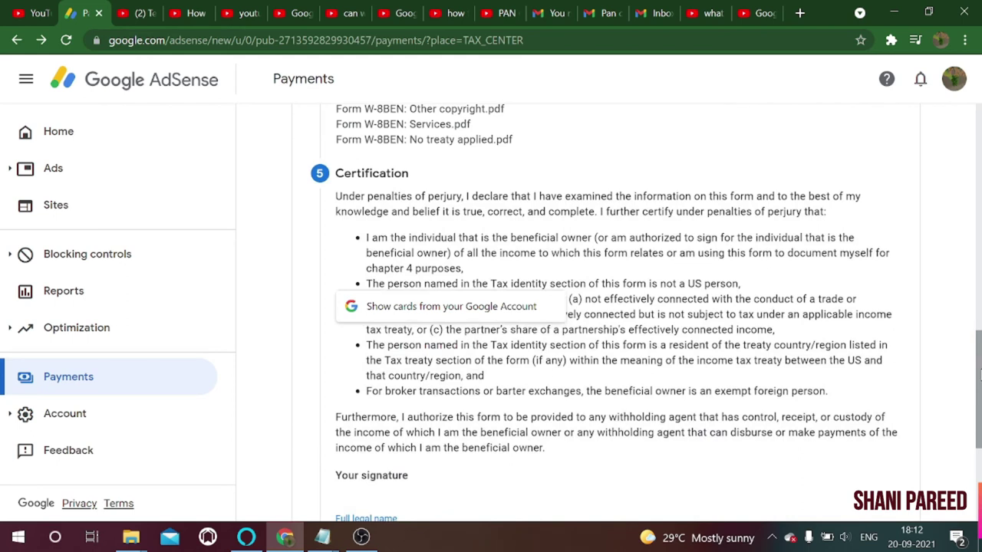
{"action": "scroll", "coordinate": [979, 374], "scroll_direction": "down", "scroll_amount": 3}
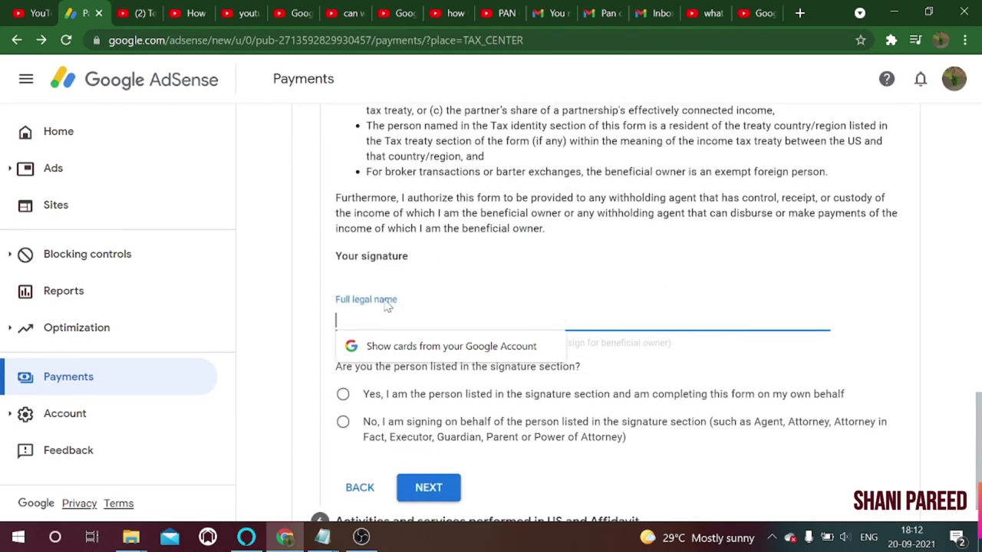
{"action": "type", "text": "S"}
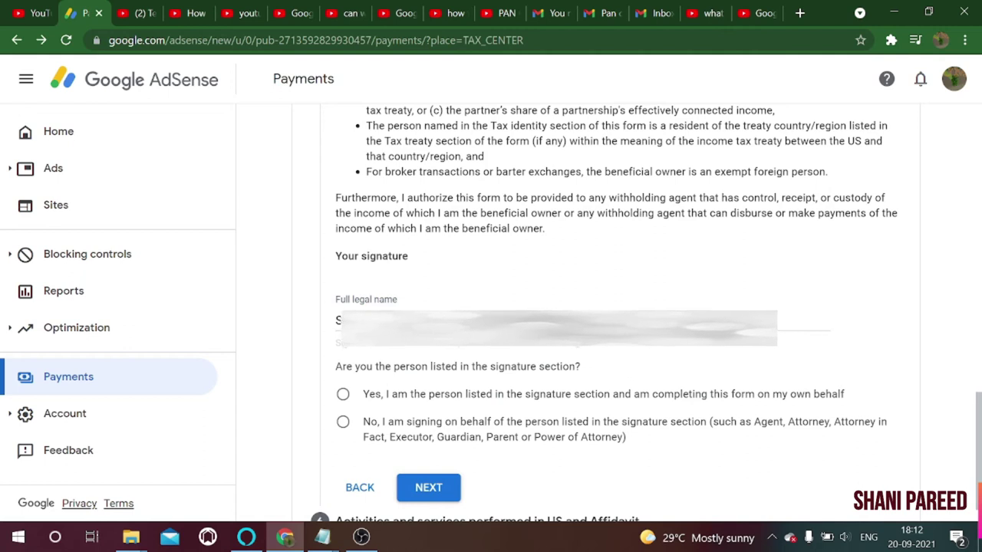
{"action": "key", "text": "Tab"}
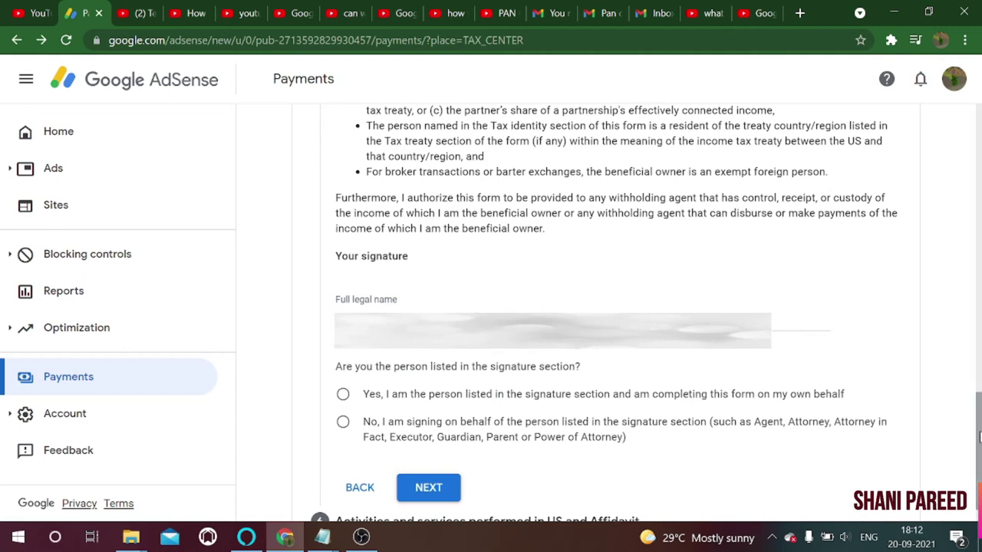
{"action": "scroll", "coordinate": [978, 417], "scroll_direction": "down", "scroll_amount": 1}
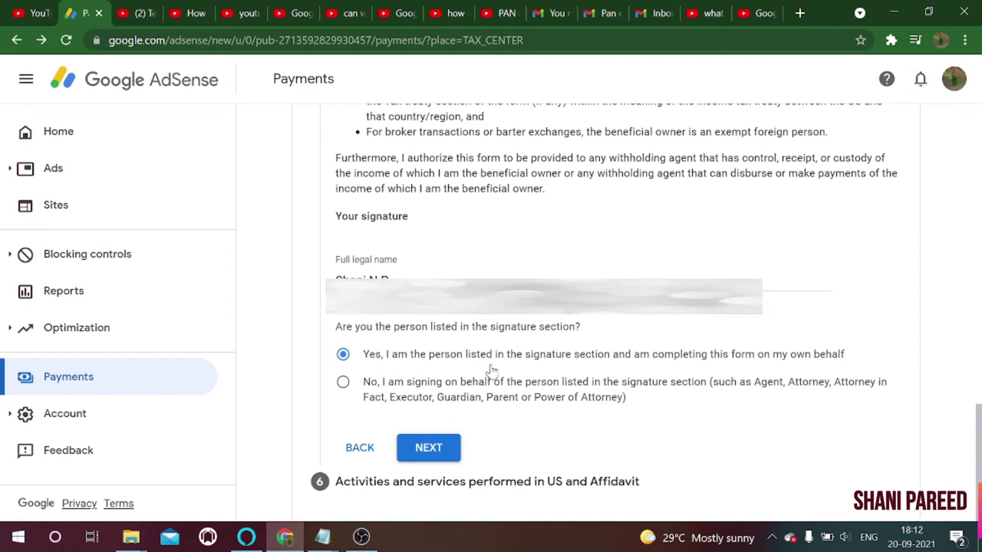
{"action": "left_click", "coordinate": [428, 453]}
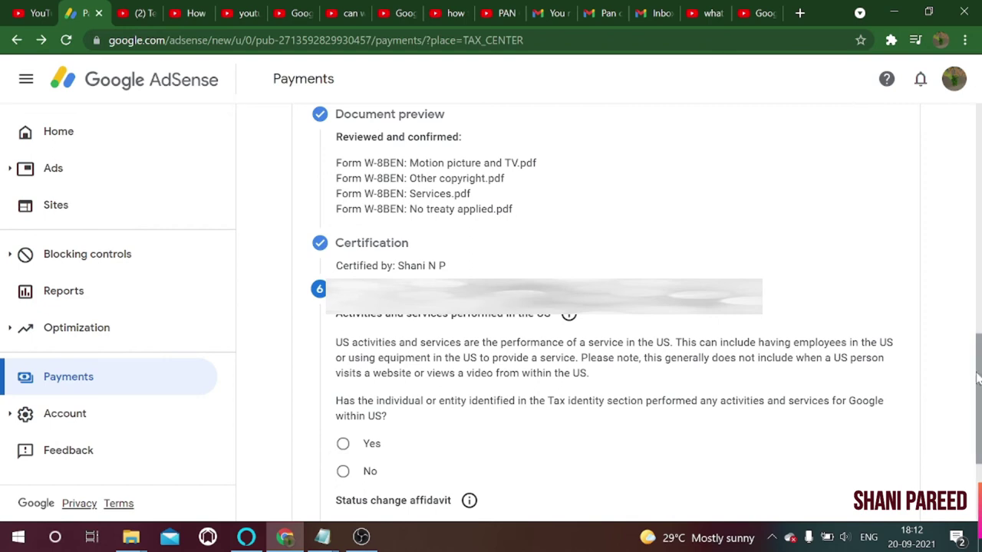
- Answer No to US activities, certify services are performed outside the US, and submit the tax info
{"action": "scroll", "coordinate": [978, 376], "scroll_direction": "down", "scroll_amount": 3}
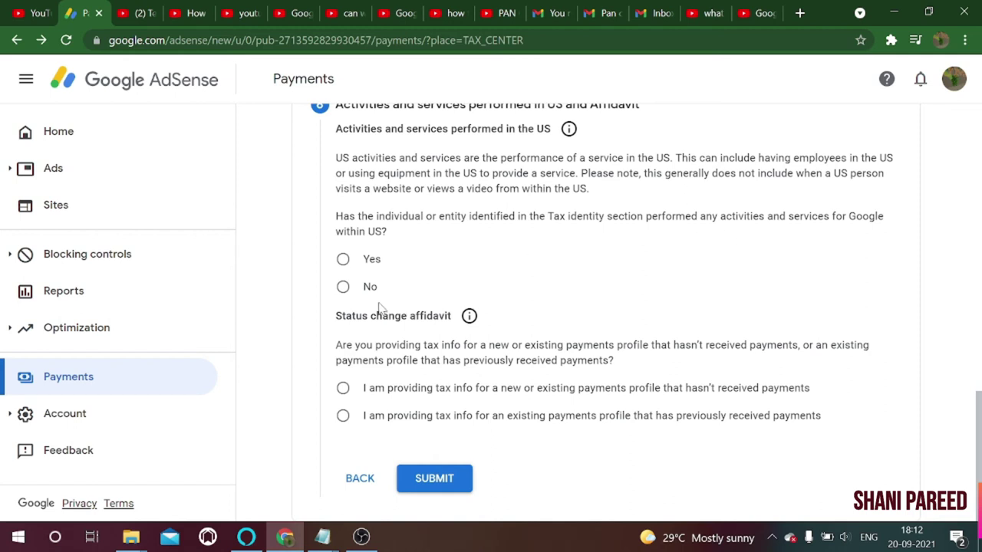
{"action": "left_click", "coordinate": [343, 286]}
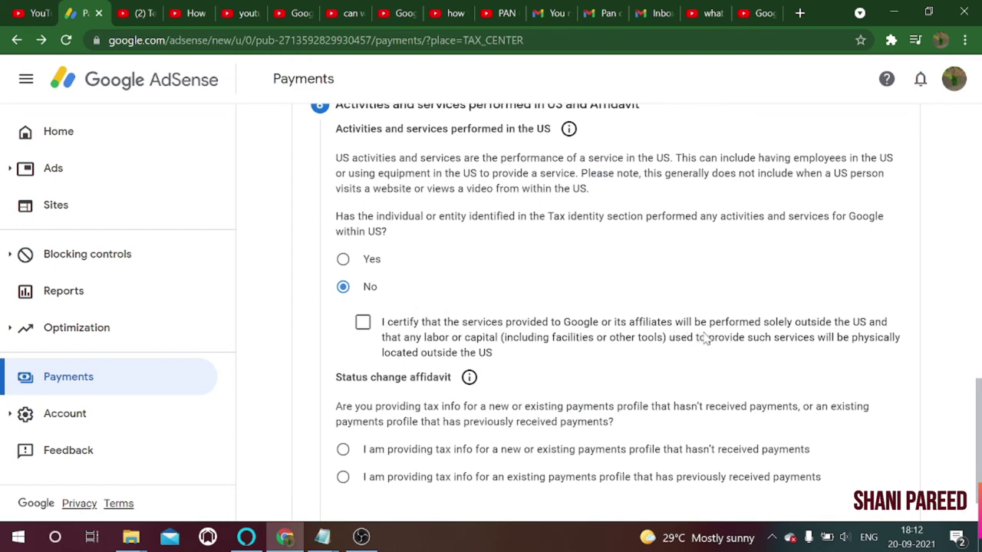
{"action": "left_click", "coordinate": [362, 323]}
{"action": "left_click_drag", "start_coordinate": [978, 409], "coordinate": [977, 428]}
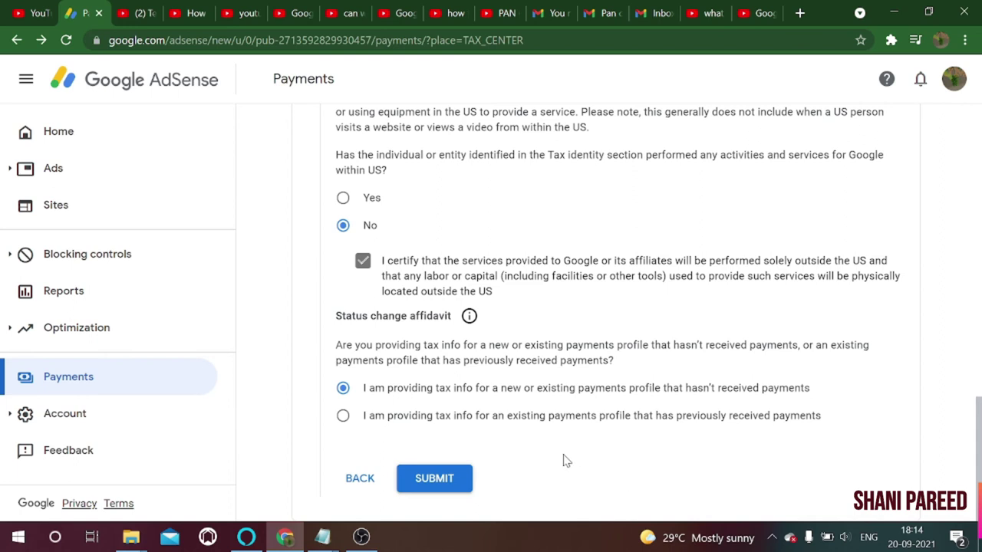
{"action": "left_click", "coordinate": [430, 480]}
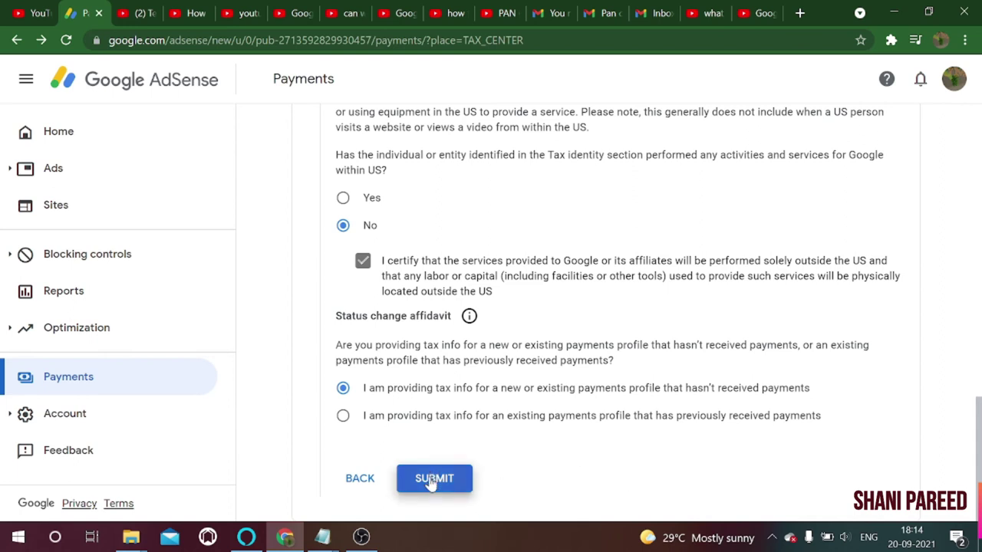